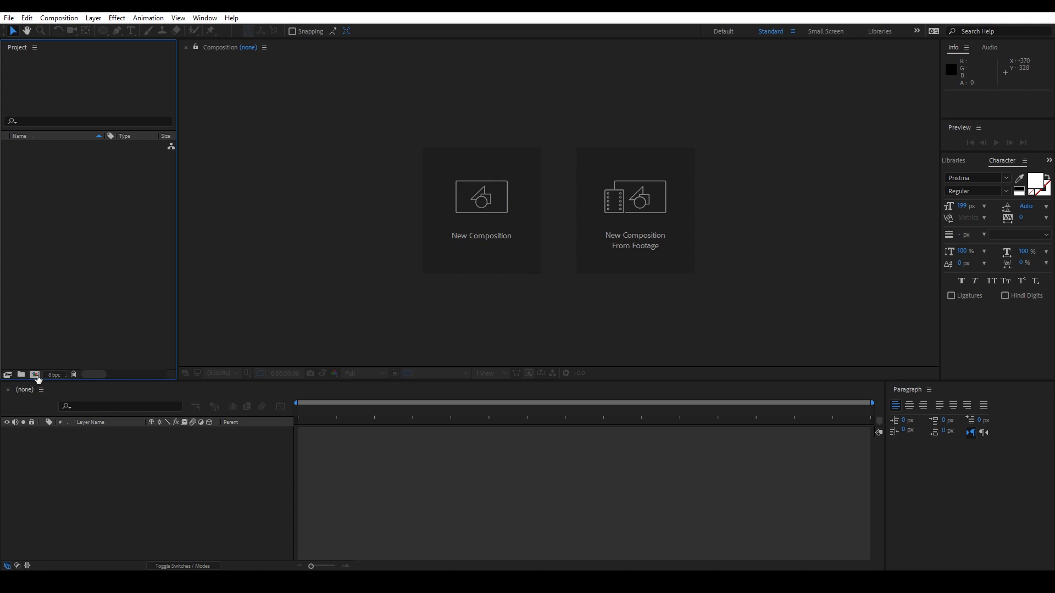
- Create a new composition with its duration set to 5 seconds
click(34, 375)
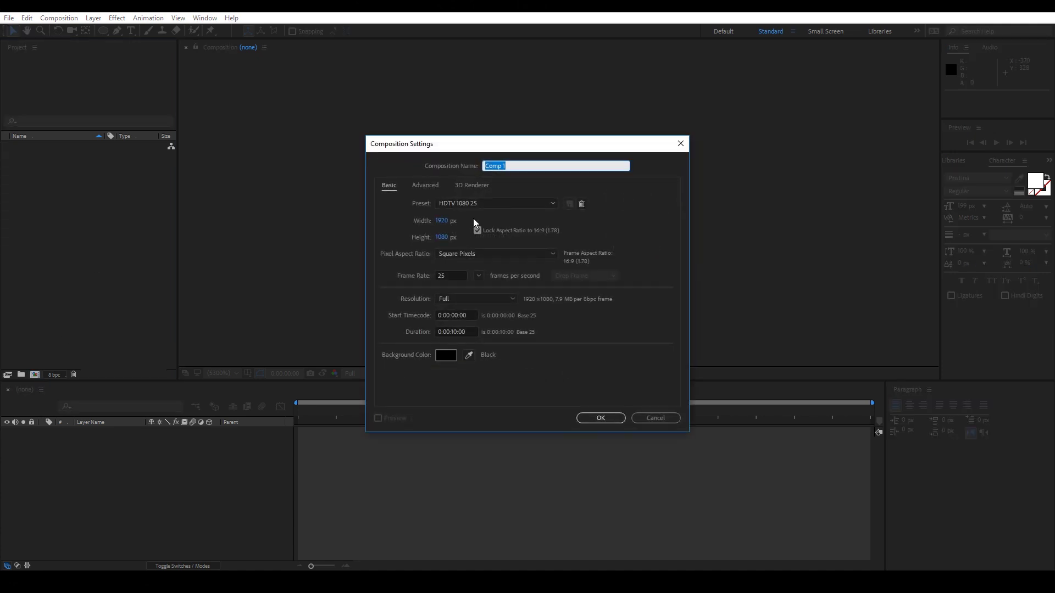
click(453, 329)
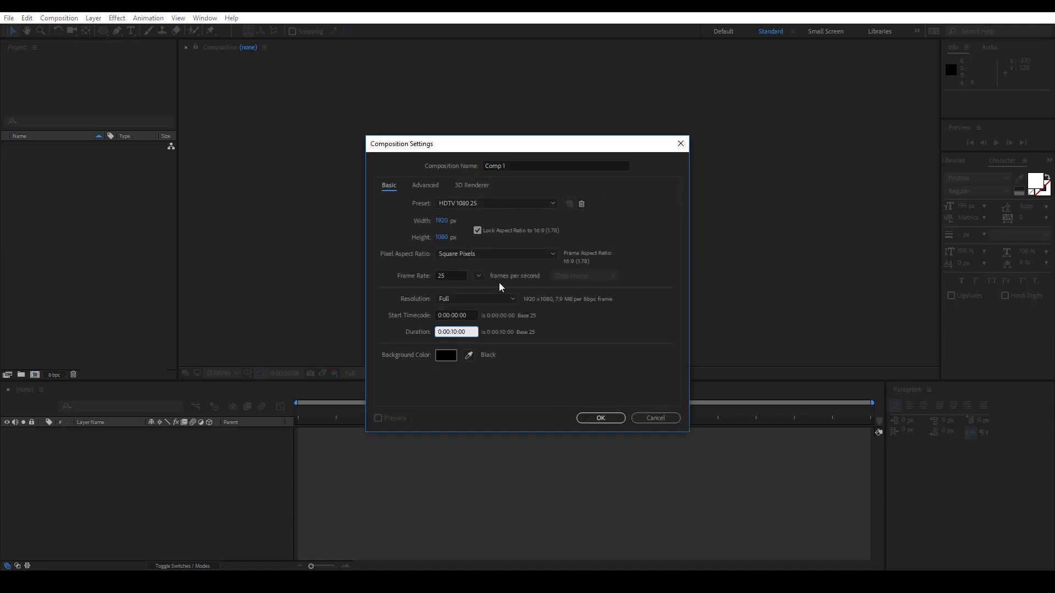
text(5)
key(Return)
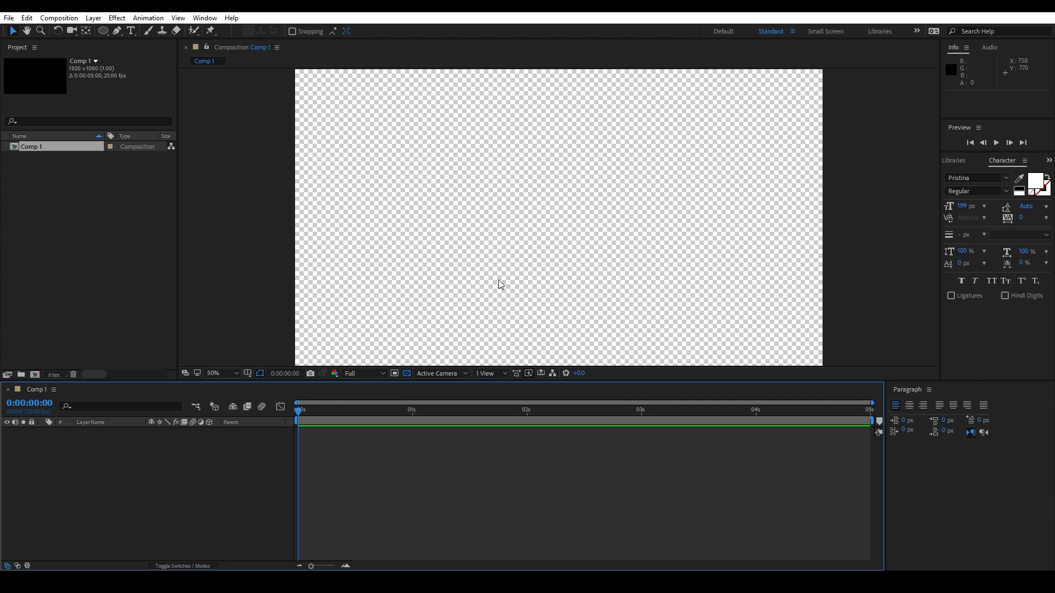
- Add a text layer reading 'Wiggle'
right_click(105, 456)
mouse_move(220, 333)
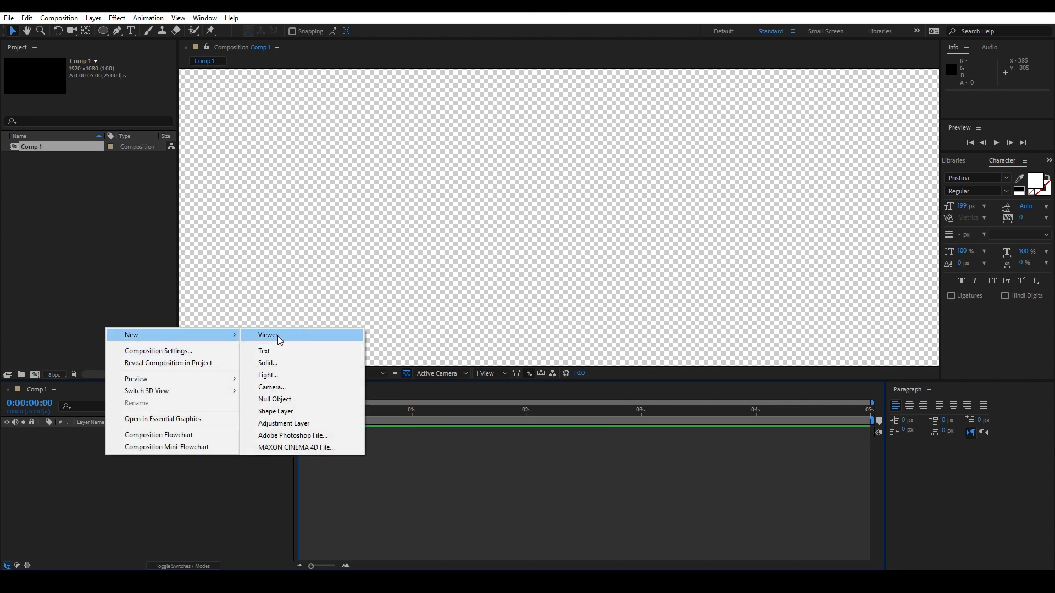
click(282, 348)
text(Wiggle)
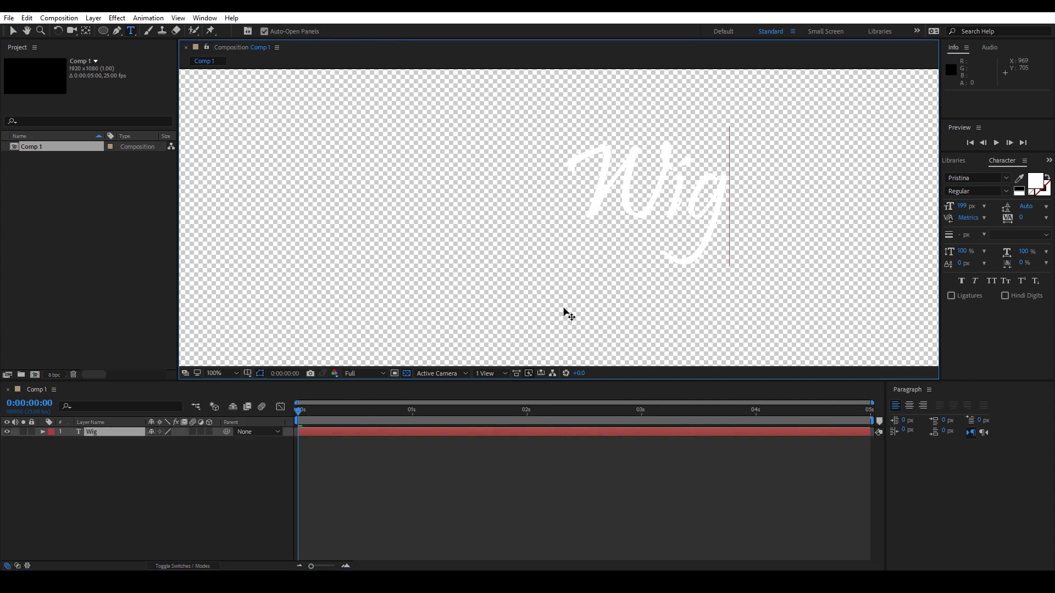
- Move the Wiggle text left toward the centre and begin adding a shape layer
click(15, 31)
drag(709, 203, 566, 204)
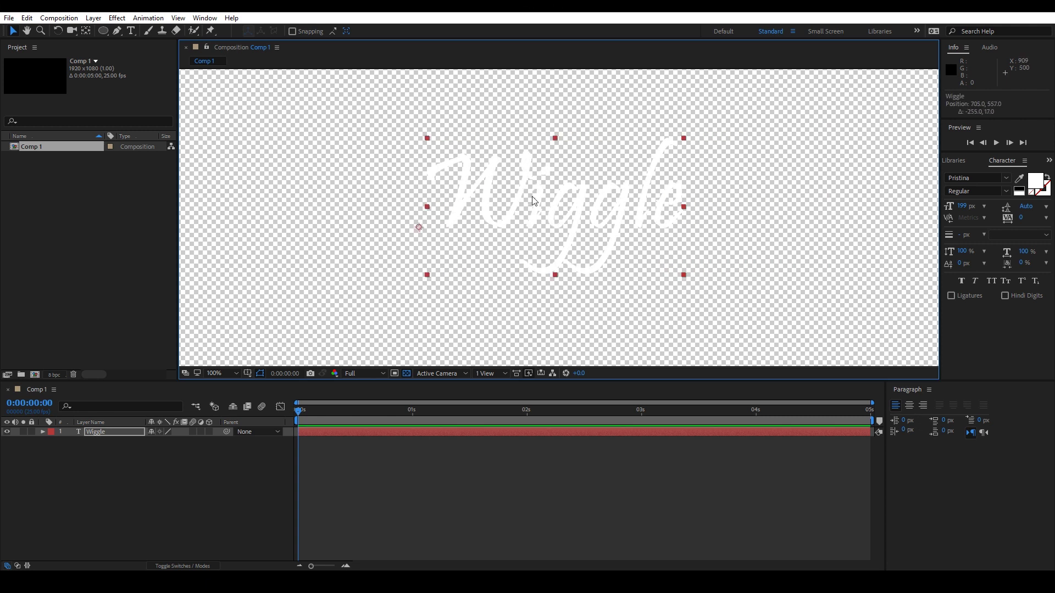
scroll(567, 216, down, 4)
right_click(107, 467)
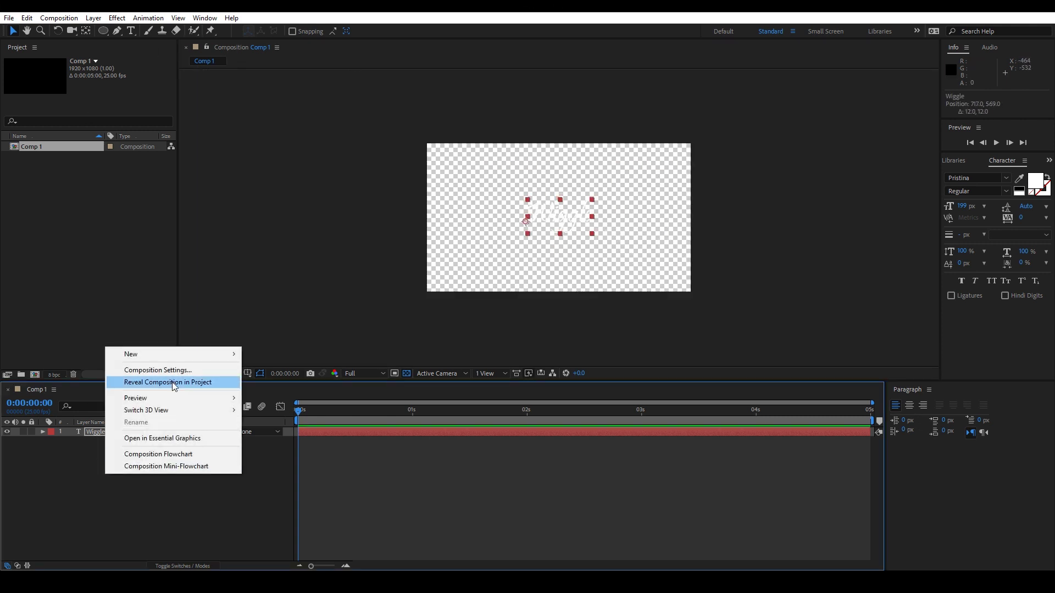
- Draw a grey circle at the frame centre on a shape layer below the Wiggle text
mouse_move(168, 355)
click(308, 430)
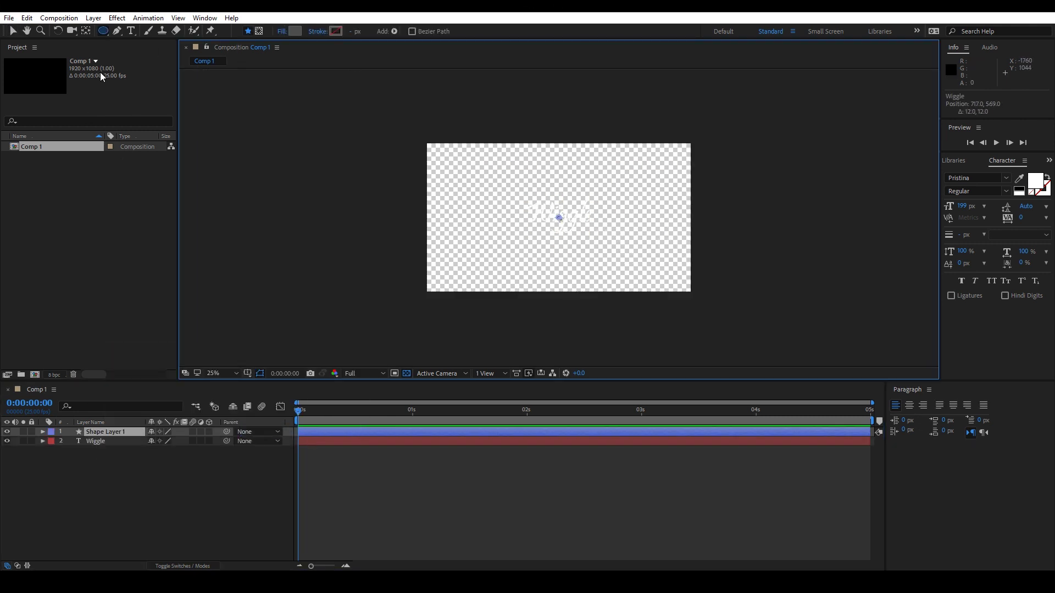
click(103, 31)
drag(531, 192, 587, 228)
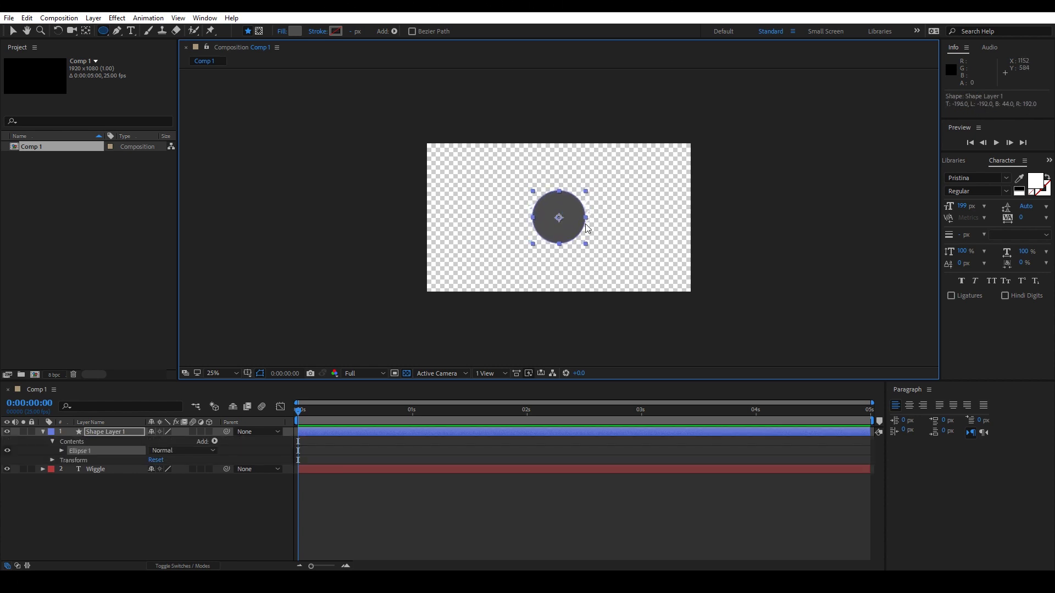
click(292, 411)
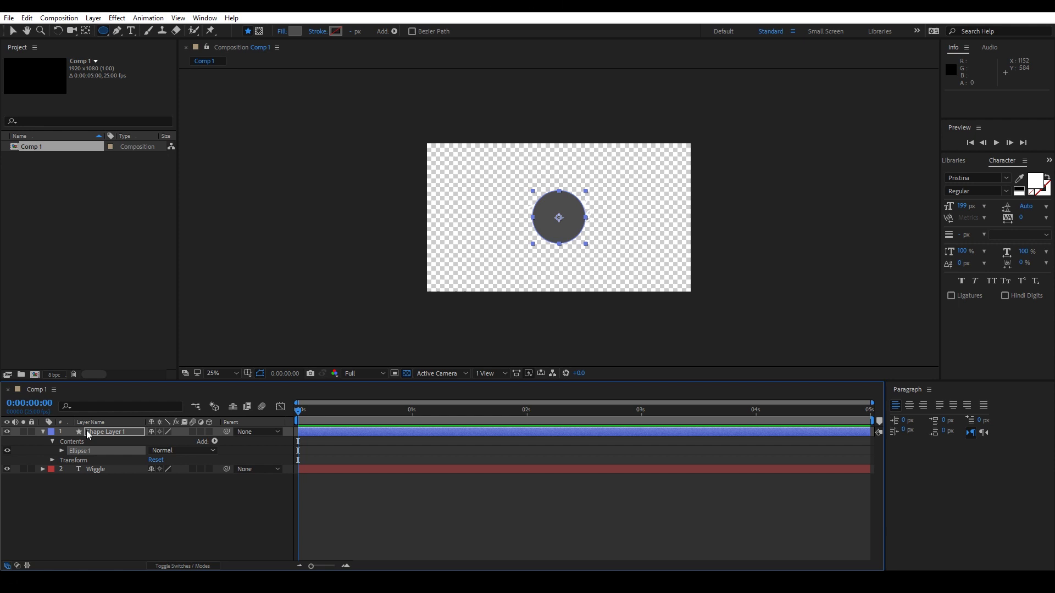
drag(87, 430, 90, 473)
- Add a magenta solid and move it to the bottom of the layer stack
right_click(165, 512)
mouse_move(227, 384)
click(344, 413)
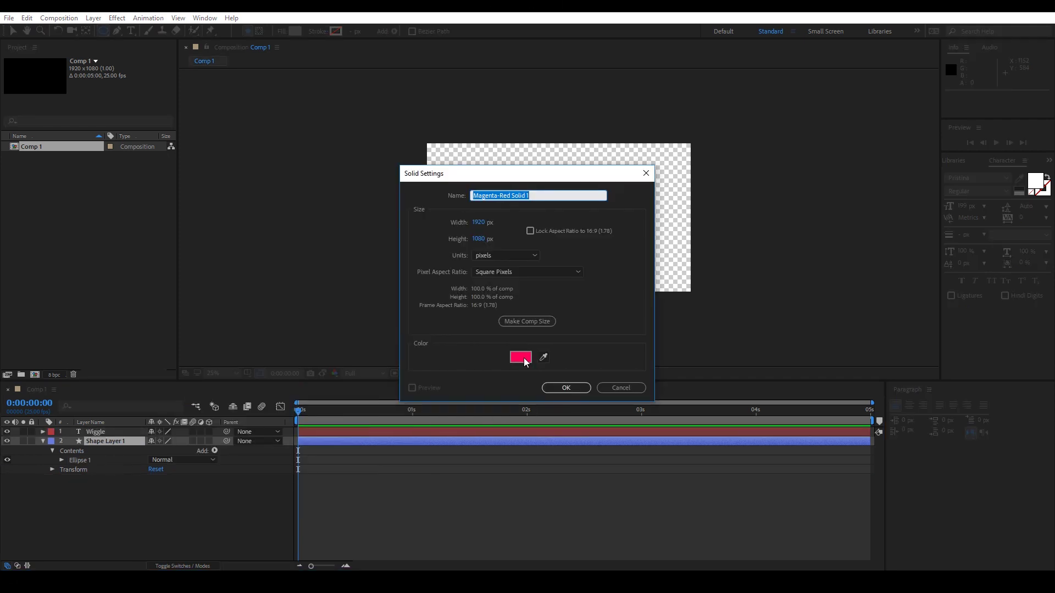
click(566, 388)
drag(125, 438, 127, 481)
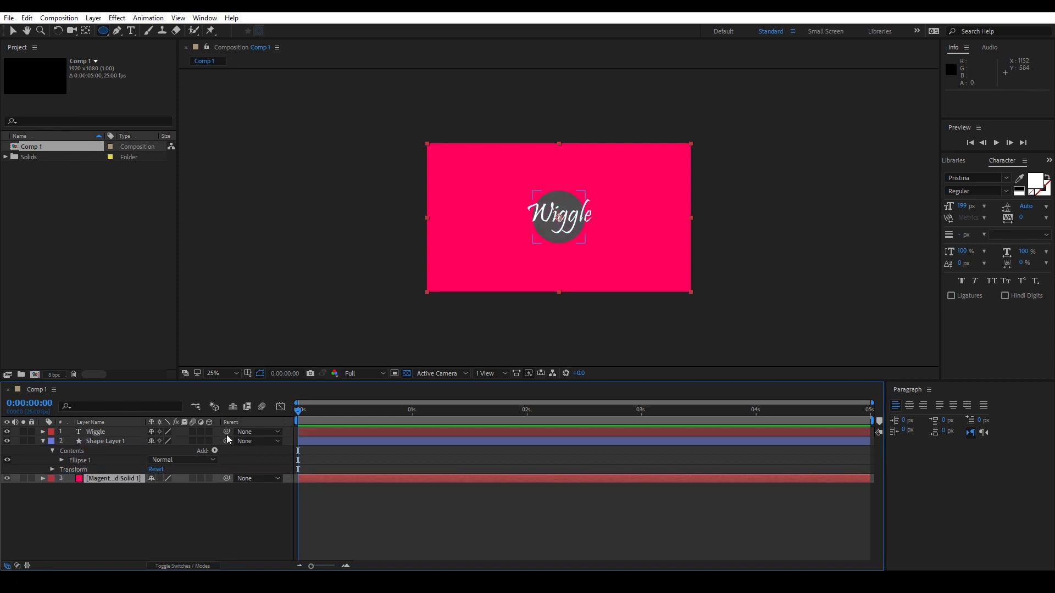
- Zoom to 50%, nudge the Wiggle text, and centre its anchor point
key(v)
key(period)
click(512, 235)
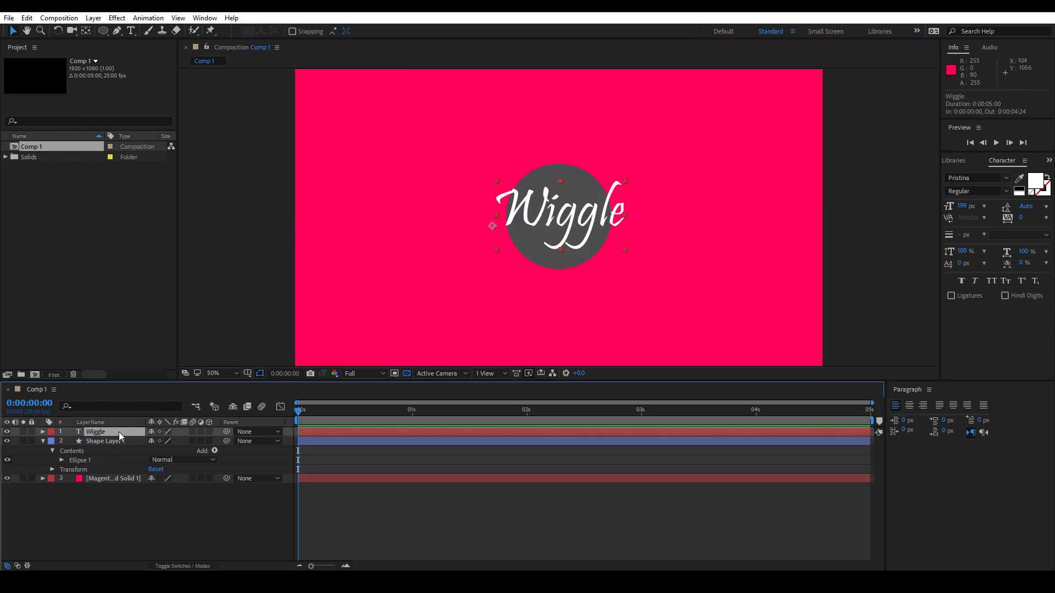
drag(513, 236, 555, 220)
key(y)
- Select the grey circle's shape layer
click(530, 244)
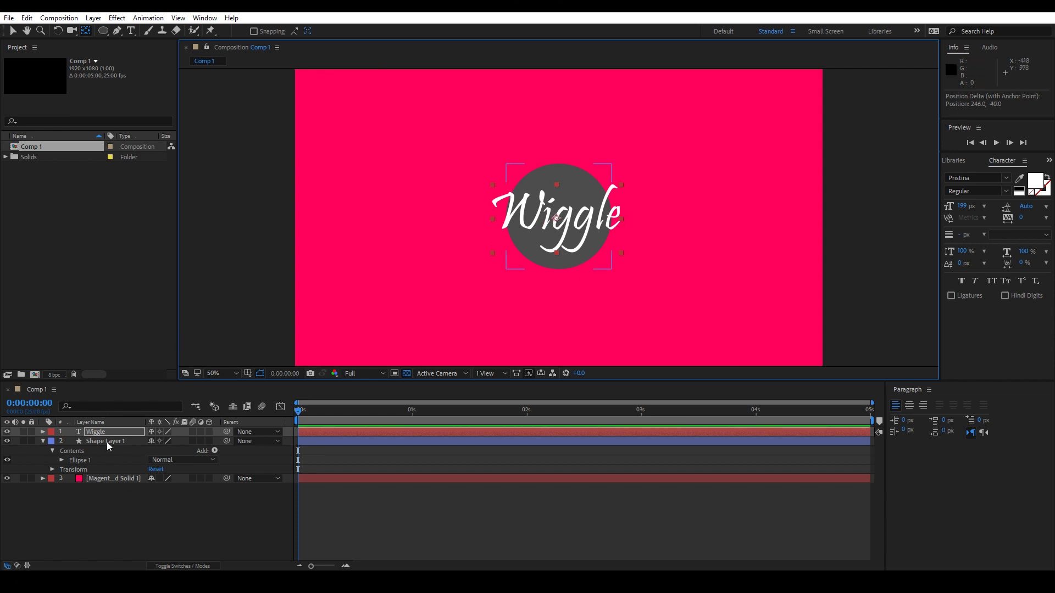
click(123, 479)
click(109, 441)
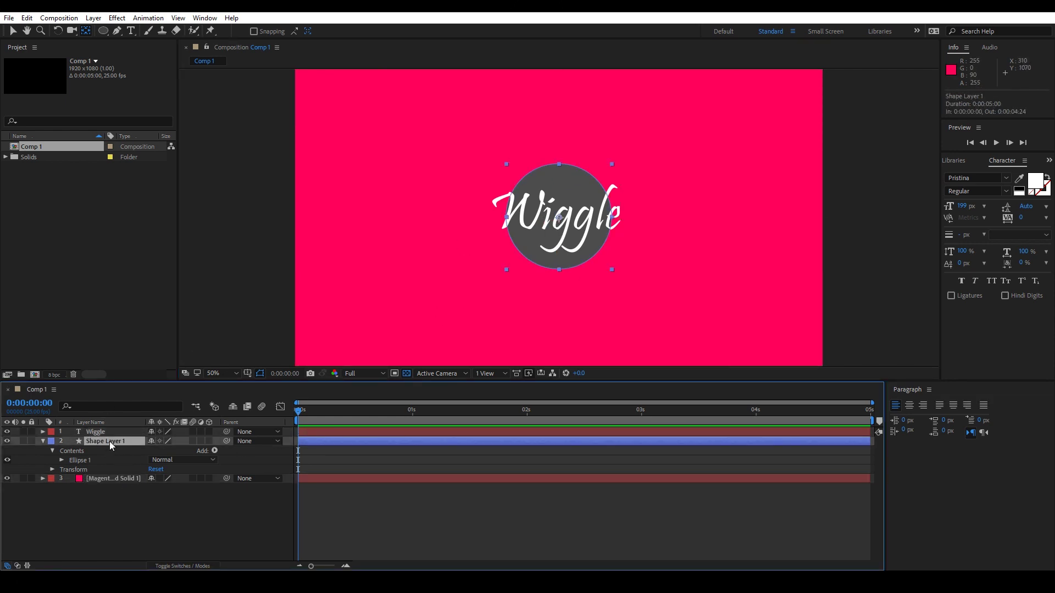
- Start keyframing the circle's Scale with a 0% keyframe
key(s)
click(70, 450)
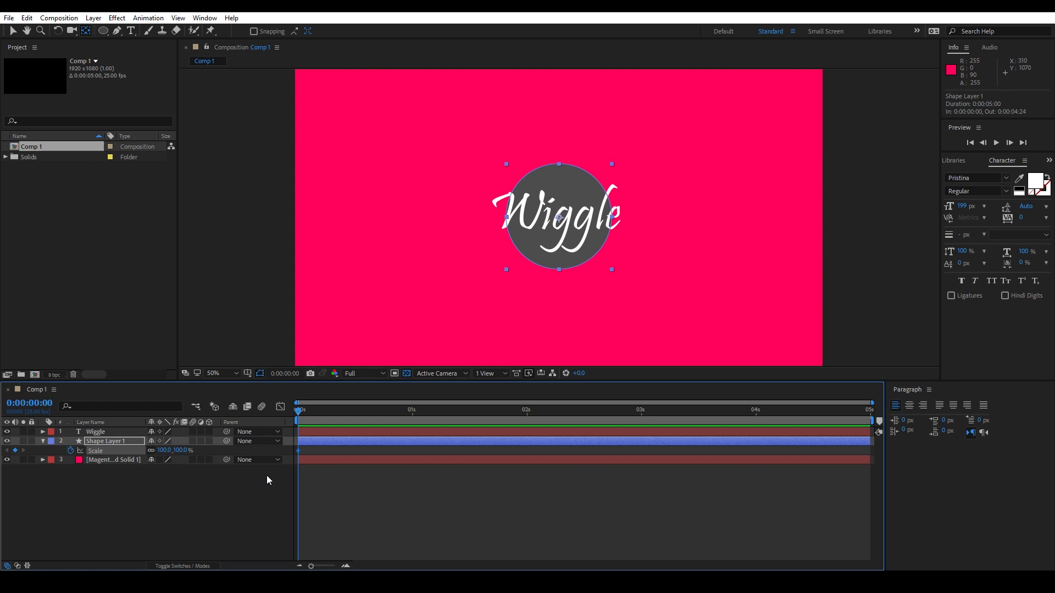
click(175, 450)
text(0)
key(Return)
- At frame 11, key the circle's Scale at 100%, then raise it to 118%
mouse_move(330, 412)
mouse_down()
mouse_move(361, 415)
mouse_move(349, 417)
mouse_up()
click(175, 451)
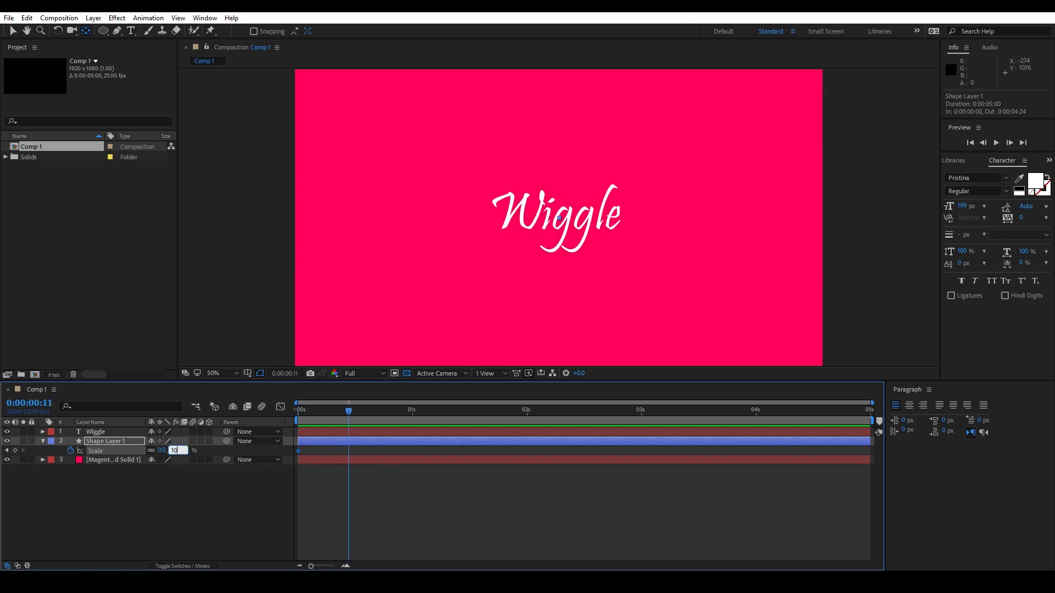
text(100)
key(Return)
drag(178, 451, 195, 451)
- Add Scale keyframes of 90% at frame 19 and 10% at 1:02
drag(351, 414, 422, 411)
click(175, 451)
text(90)
key(Return)
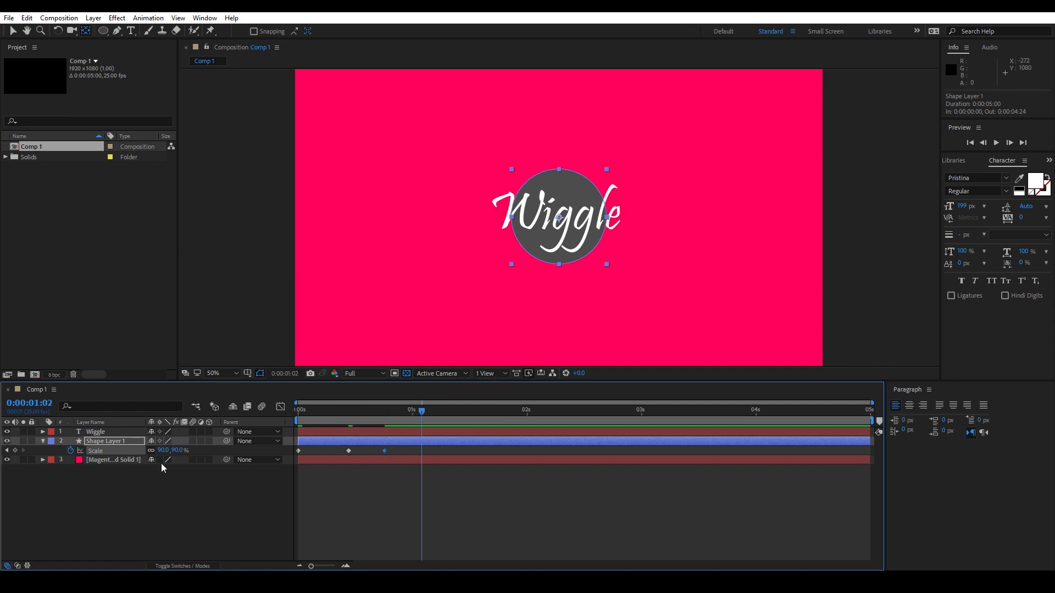
click(175, 450)
text(10)
key(Return)
- Easy-ease all four Scale keyframes and preview the pop-in
drag(436, 450, 285, 453)
key(F9)
key(space)
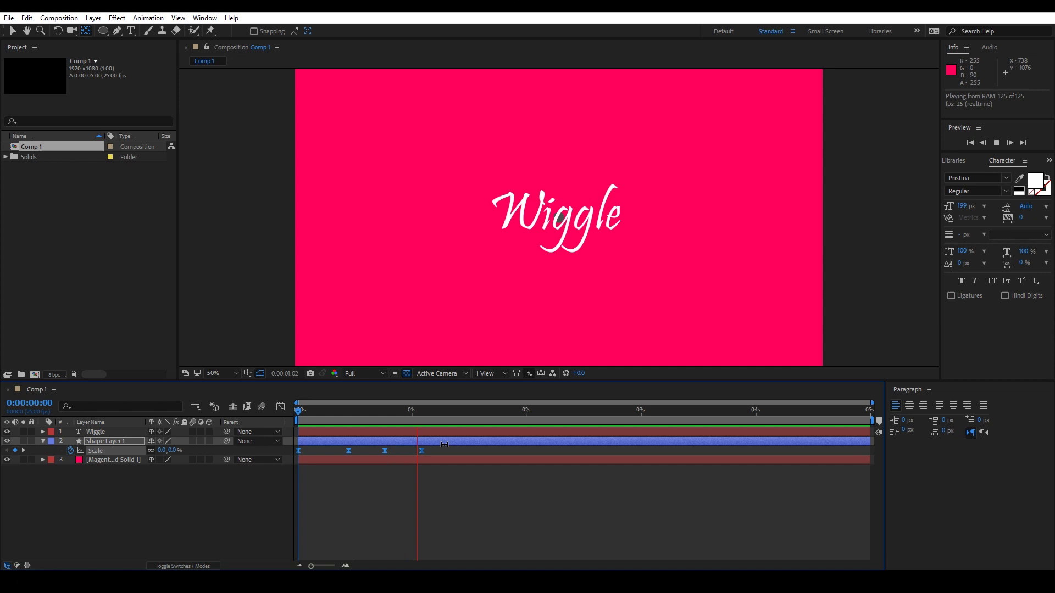
key(space)
- Change the final Scale keyframe at 1:02 from 10% to 100%
drag(430, 411, 421, 411)
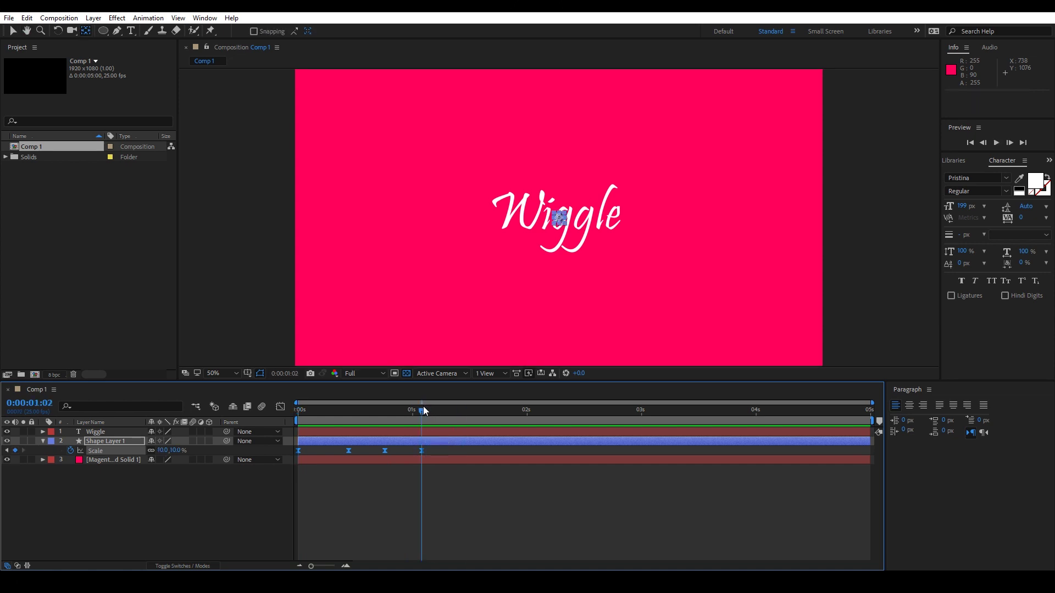
click(467, 522)
click(178, 451)
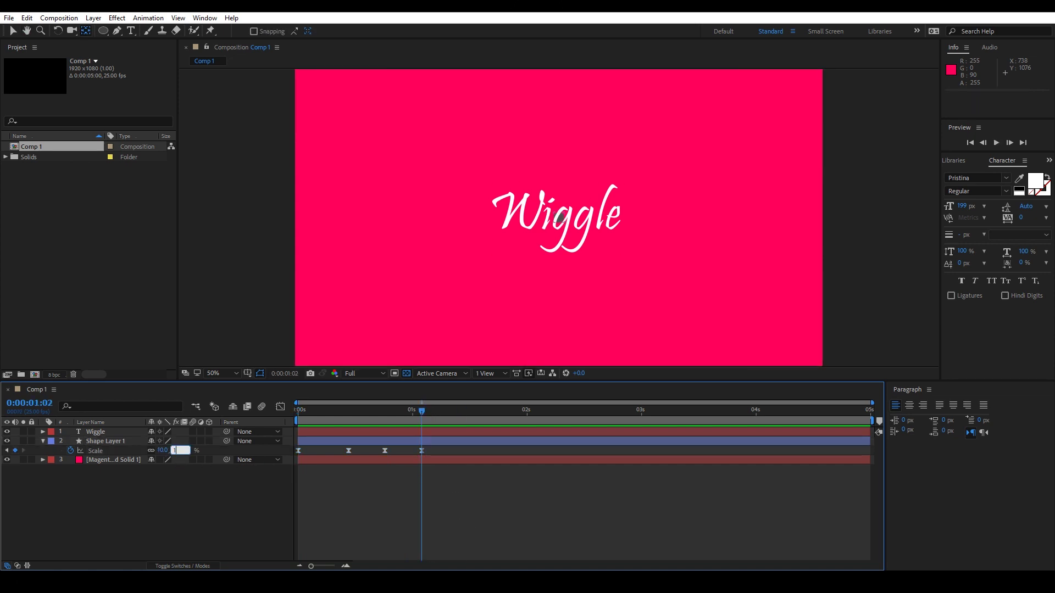
text(100)
key(Return)
- Shift the Scale keyframes earlier for a faster pop-in, previewing before and after
drag(405, 413, 291, 424)
key(space)
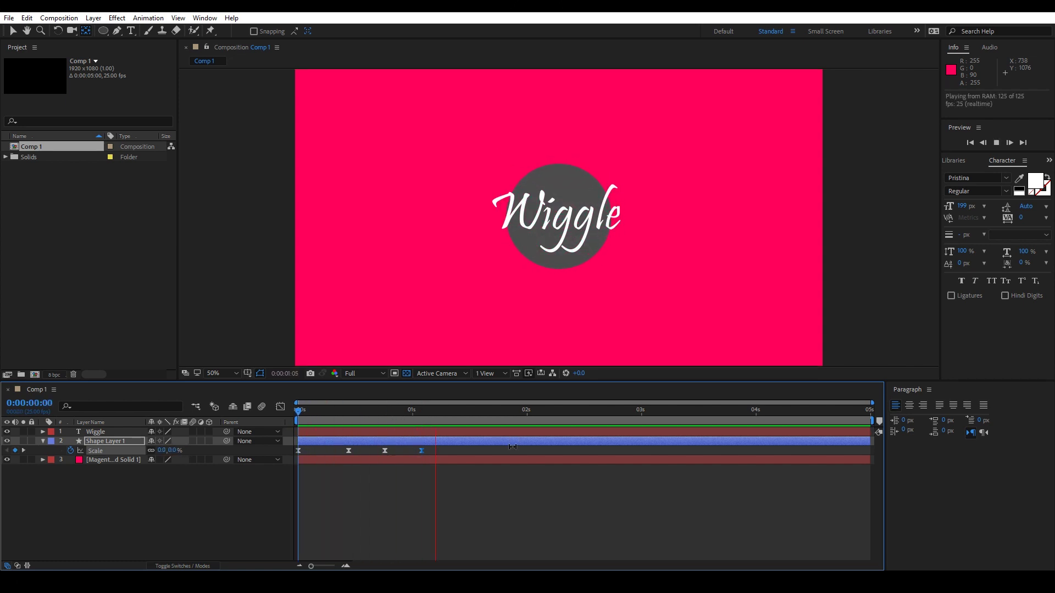
key(space)
drag(417, 449, 280, 421)
key(space)
key(space)
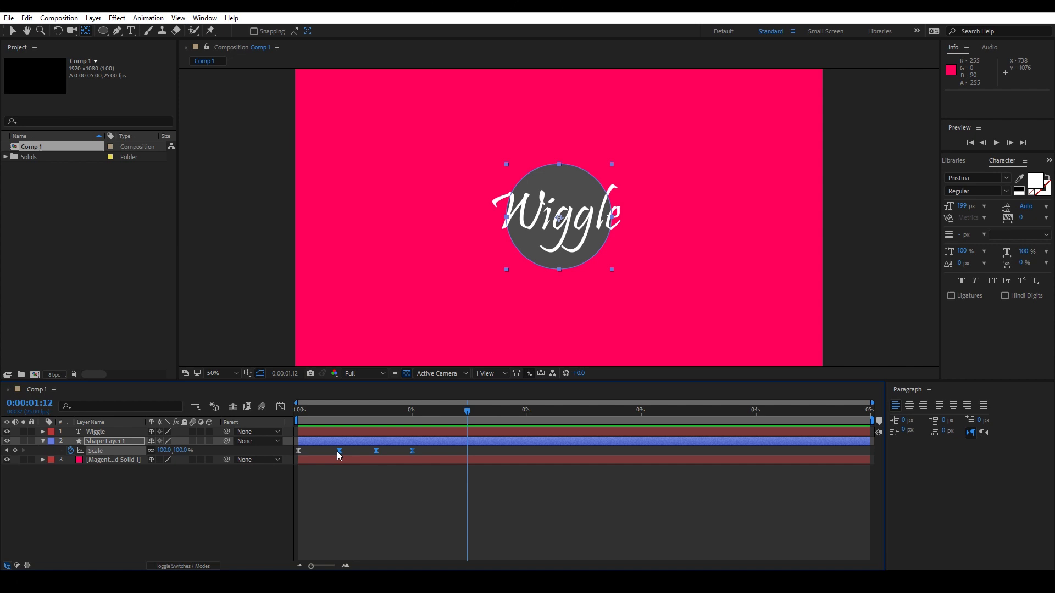
drag(337, 450, 328, 453)
drag(332, 417, 282, 411)
key(space)
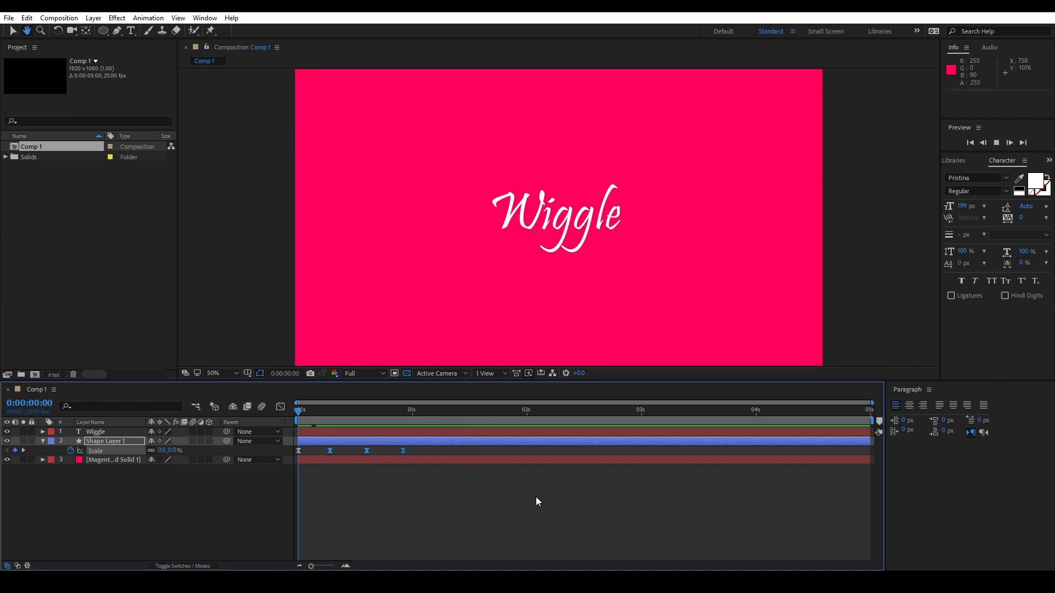
key(space)
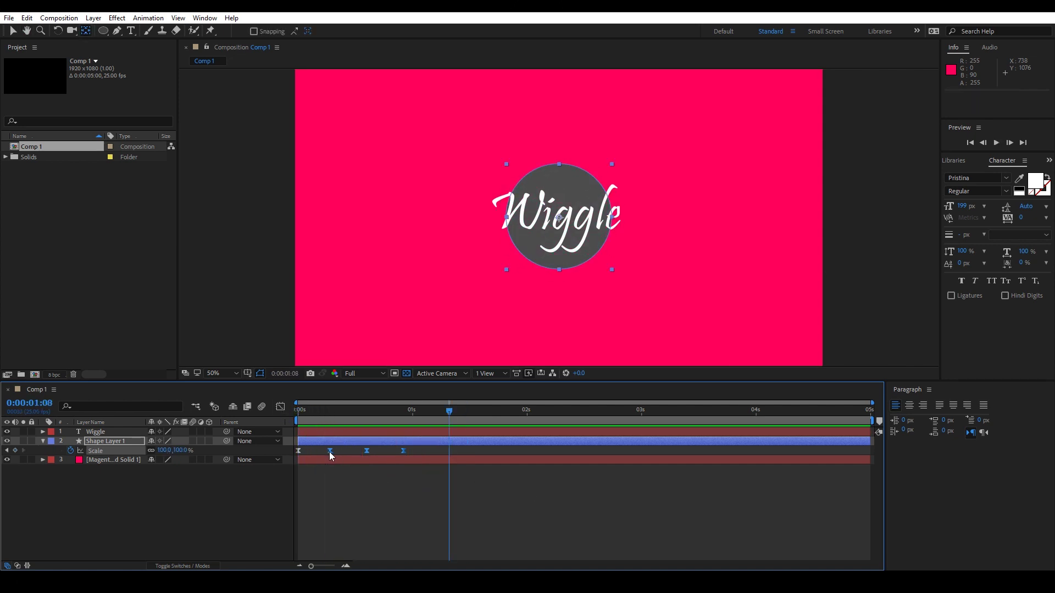
- Move the last Scale keyframe slightly later and preview from the start
drag(403, 451, 407, 452)
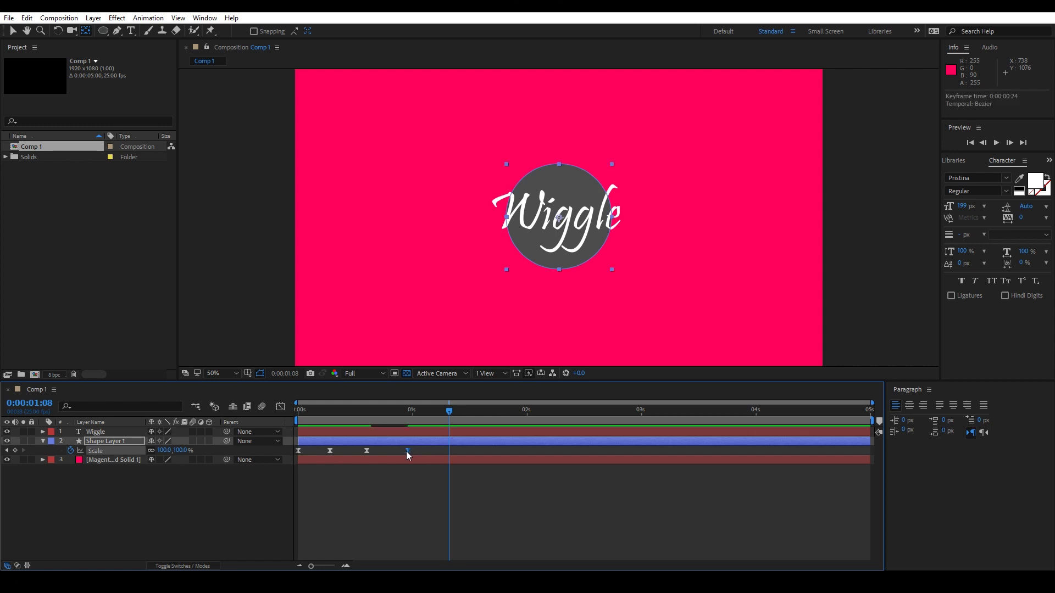
click(334, 411)
key(Home)
key(space)
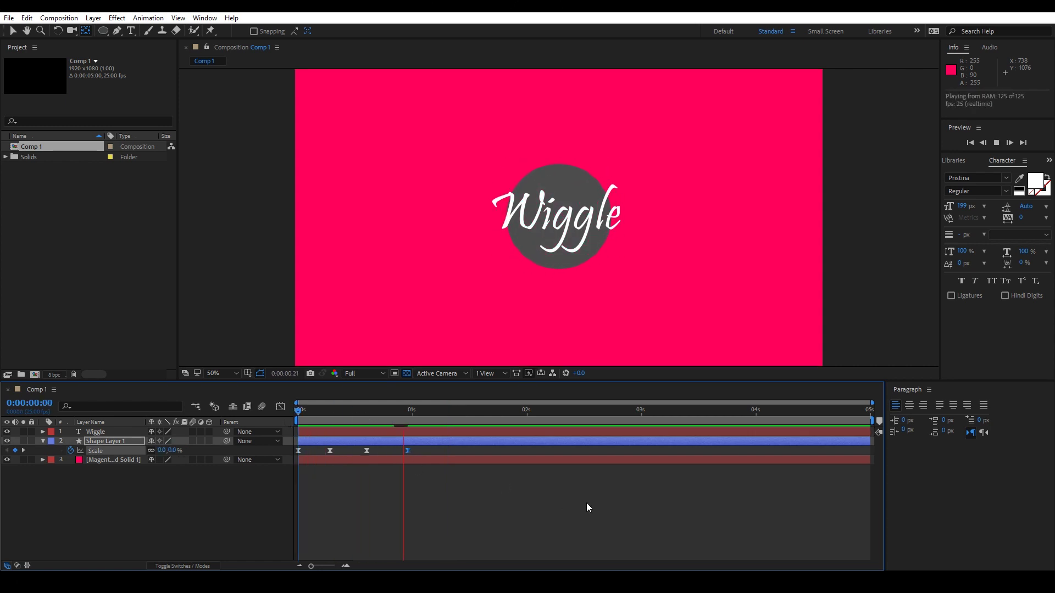
key(space)
key(Home)
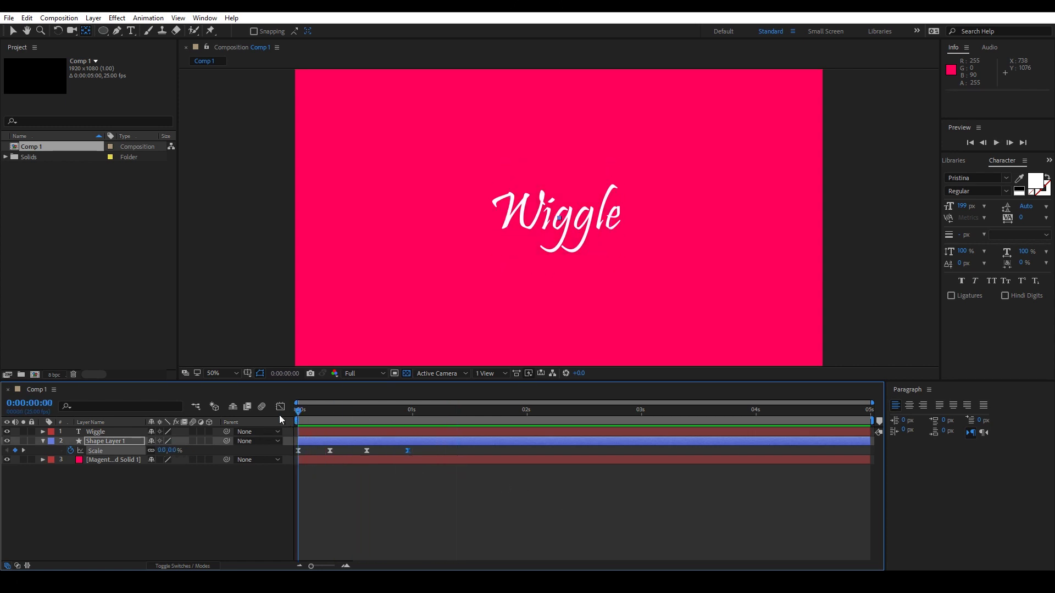
click(106, 431)
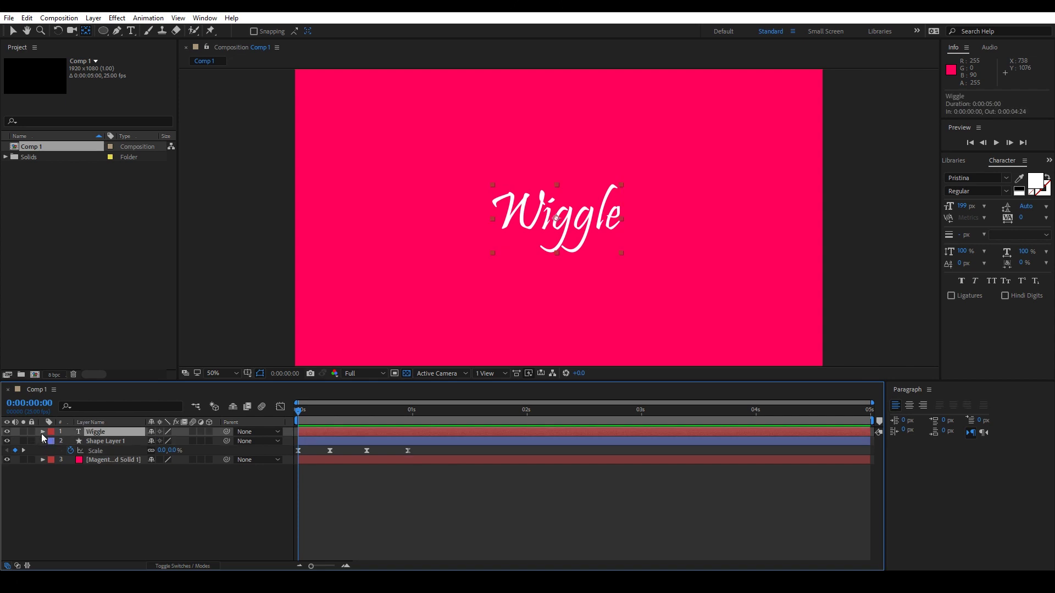
- Copy the circle's four Scale keyframes and paste them onto the Wiggle text
click(43, 432)
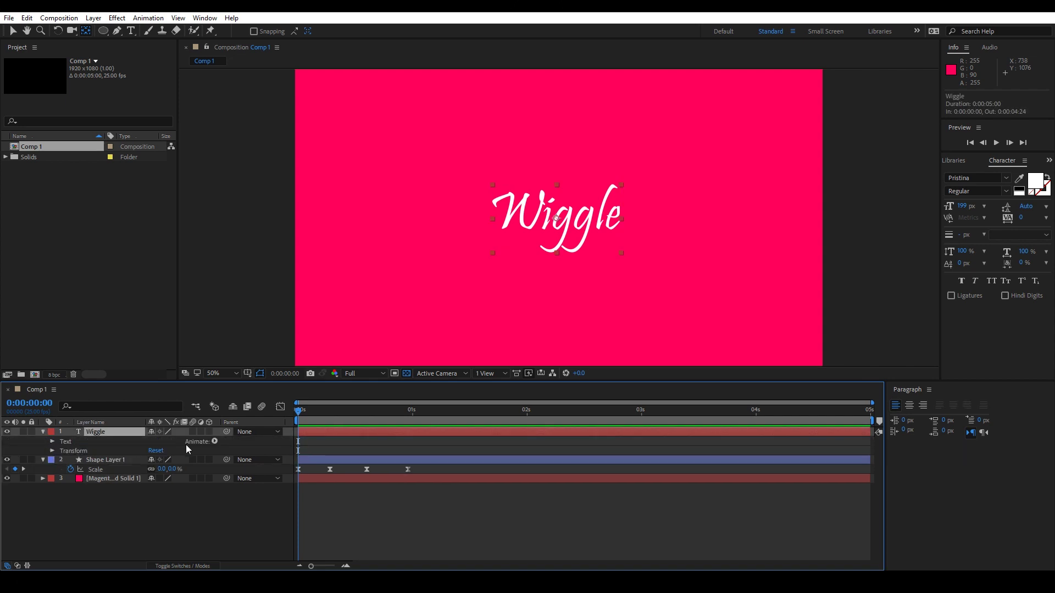
drag(292, 467, 413, 473)
key(ctrl+c)
click(118, 432)
key(ctrl+v)
key(space)
- Delay the Wiggle layer a few frames and preview from the start
drag(317, 432, 324, 433)
key(space)
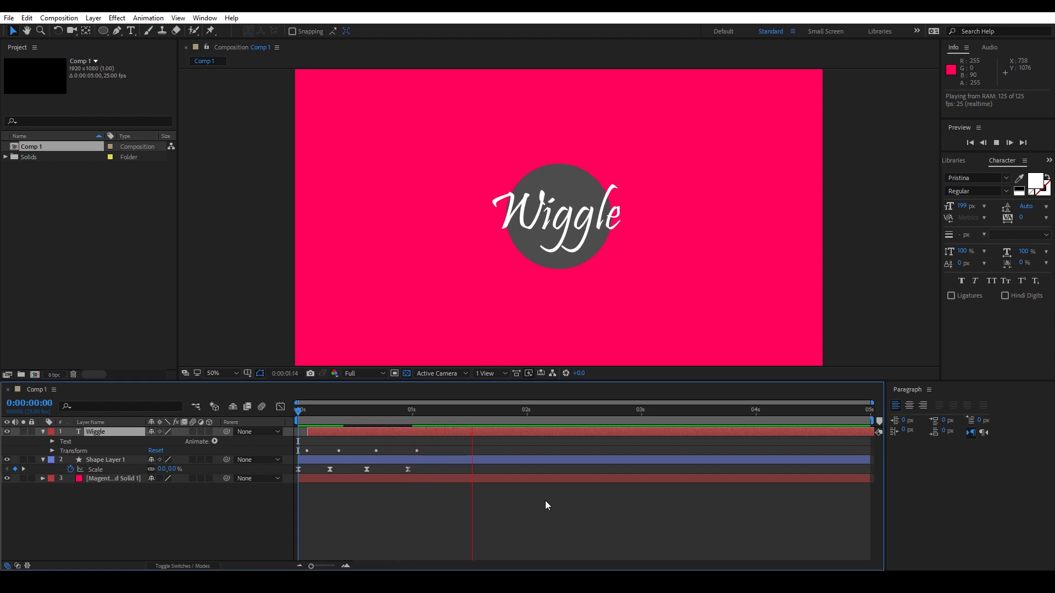
key(space)
click(291, 413)
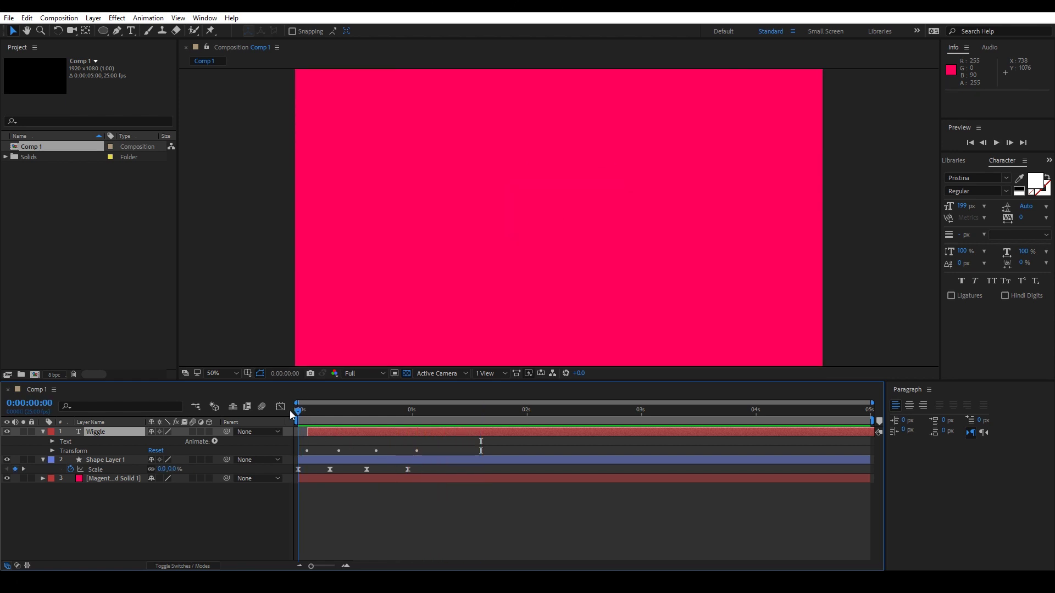
- Add an expression to the Wiggle text's Position property
click(43, 459)
click(43, 458)
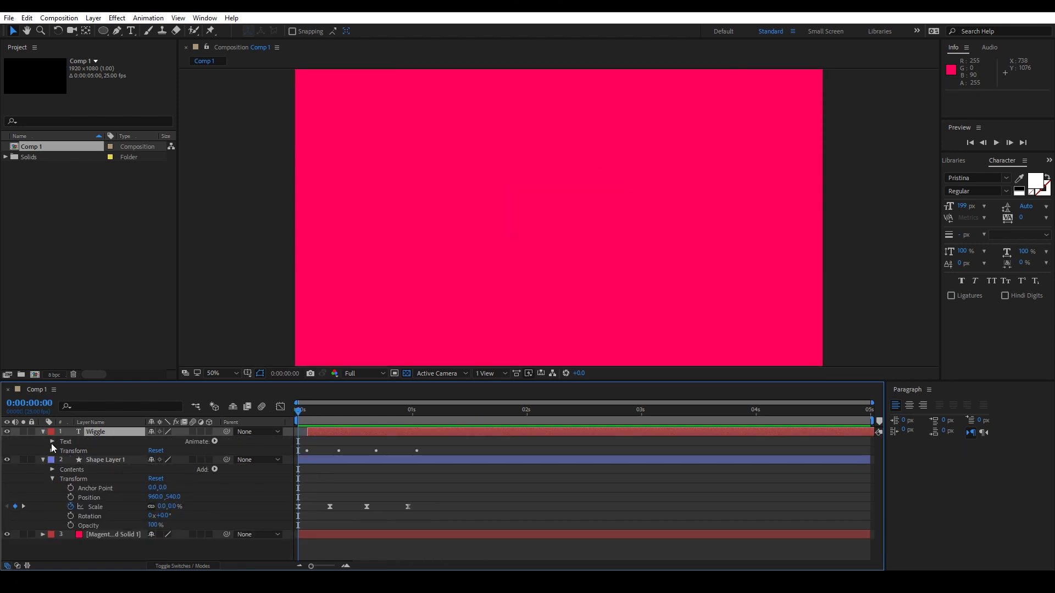
click(52, 450)
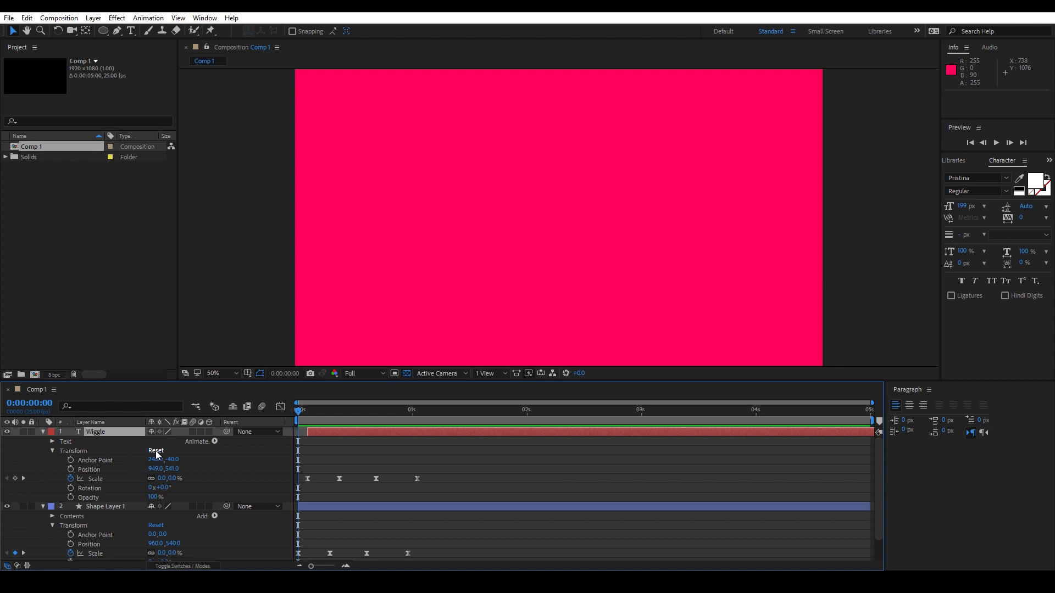
click(88, 470)
alt+click(71, 469)
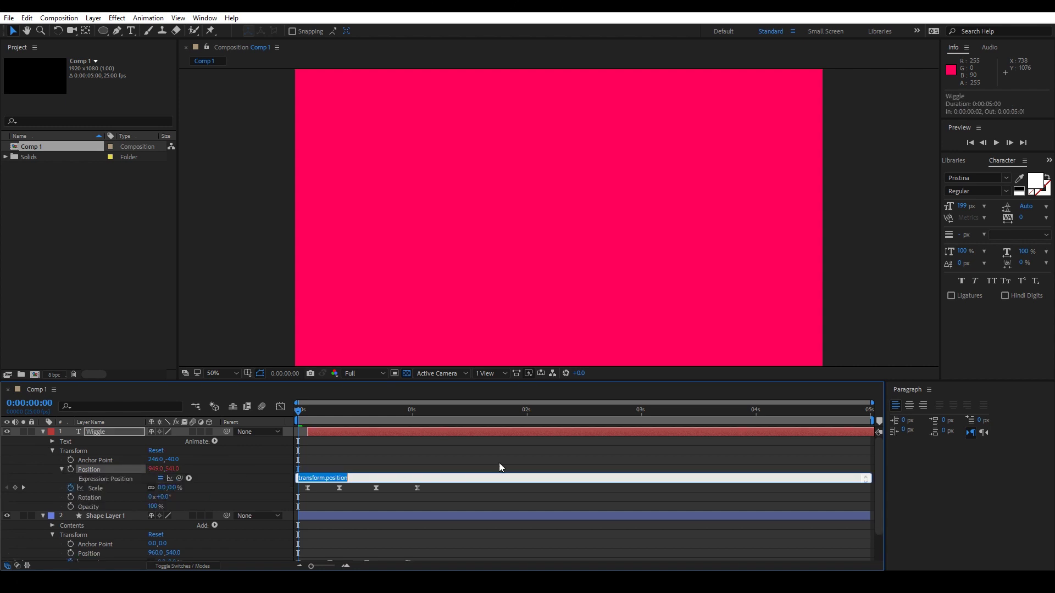
- Enter f=3, a=10, posterizeTime(f), wiggle(f,a) as the Position expression and preview
text(f=3)
key(Return)
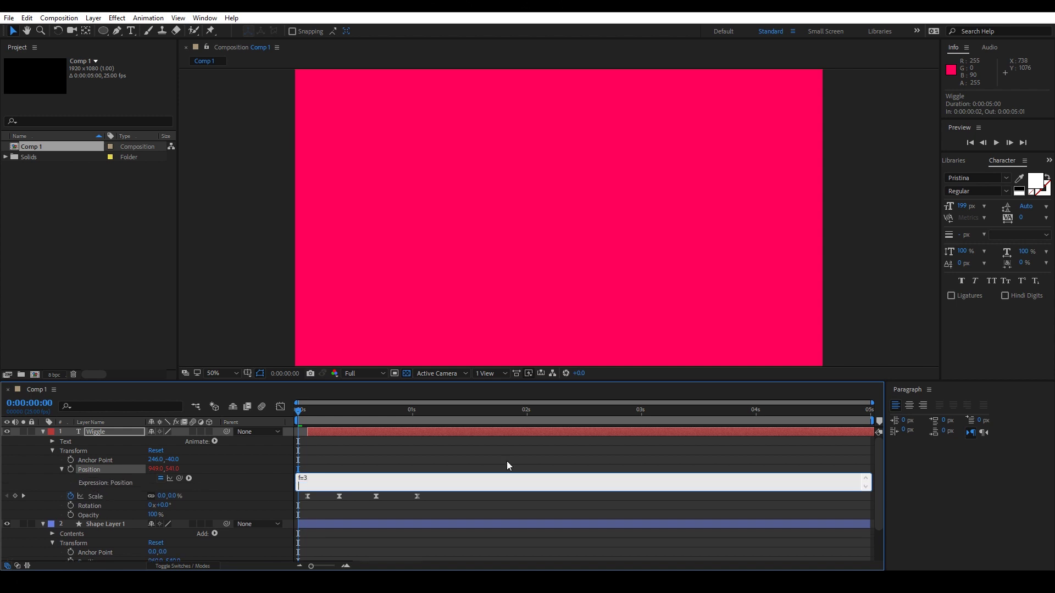
text(a=10)
key(Return)
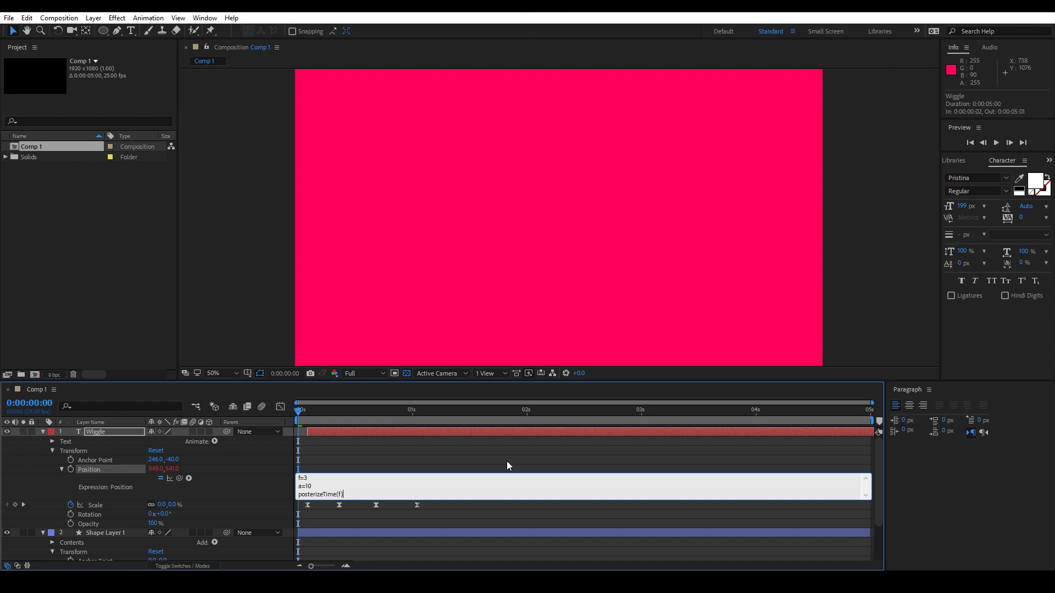
text(posterizeTime(f))
key(Return)
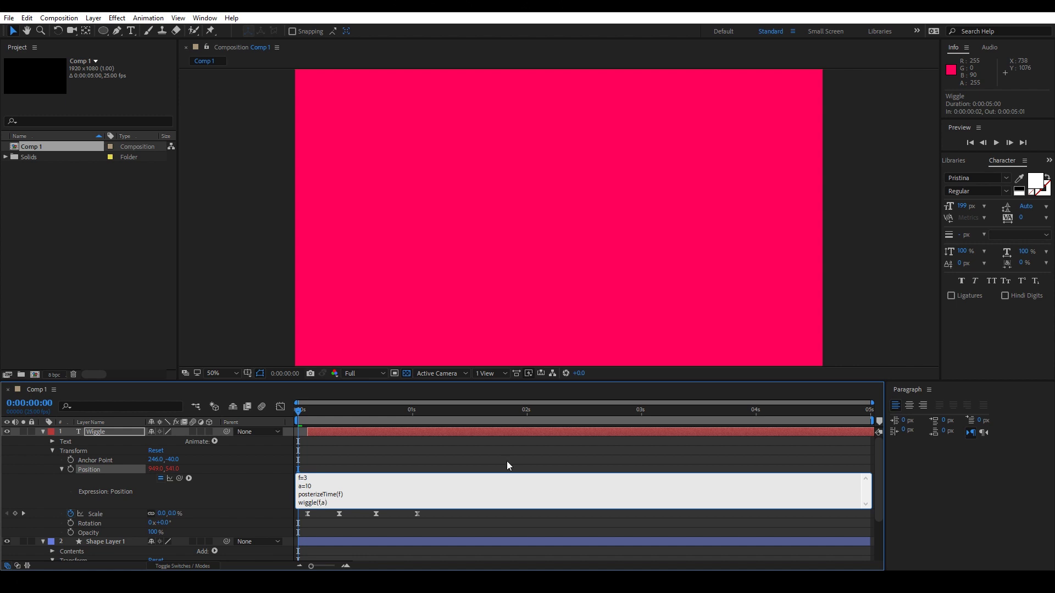
click(508, 466)
key(space)
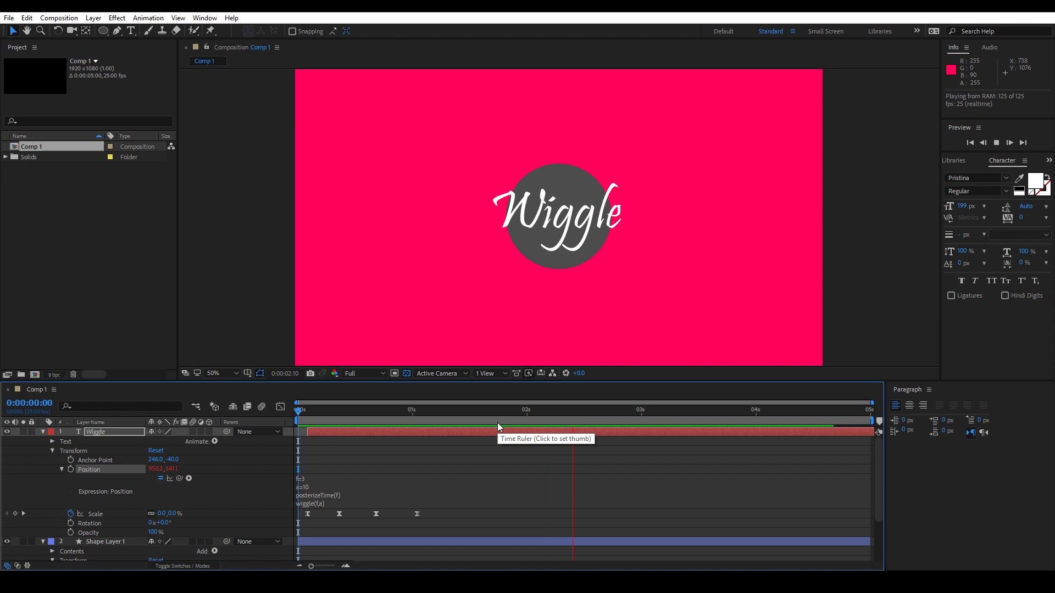
- Copy the Wiggle text's Position expression
key(space)
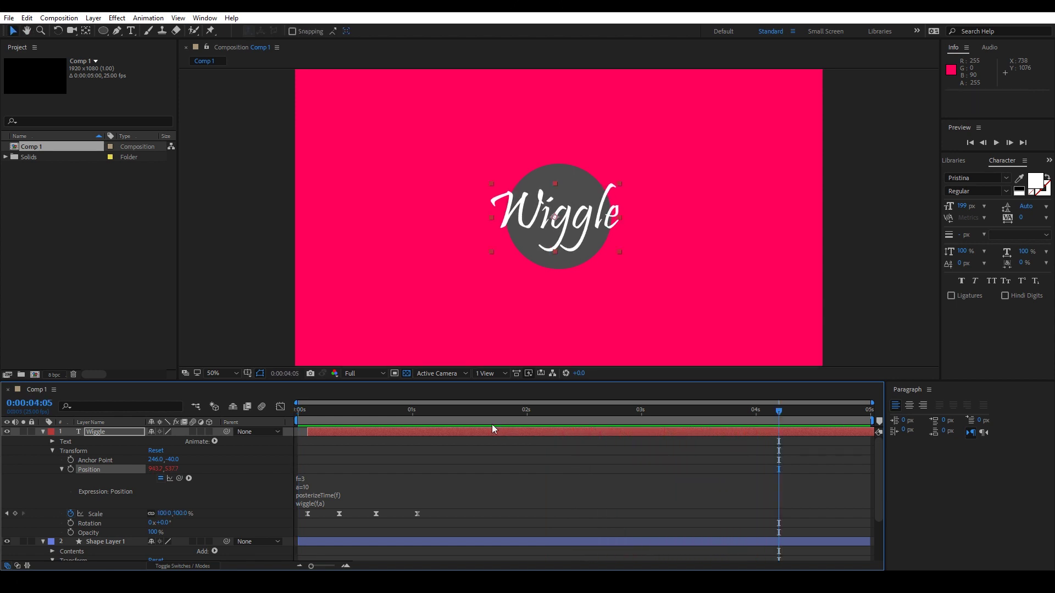
click(309, 493)
right_click(326, 489)
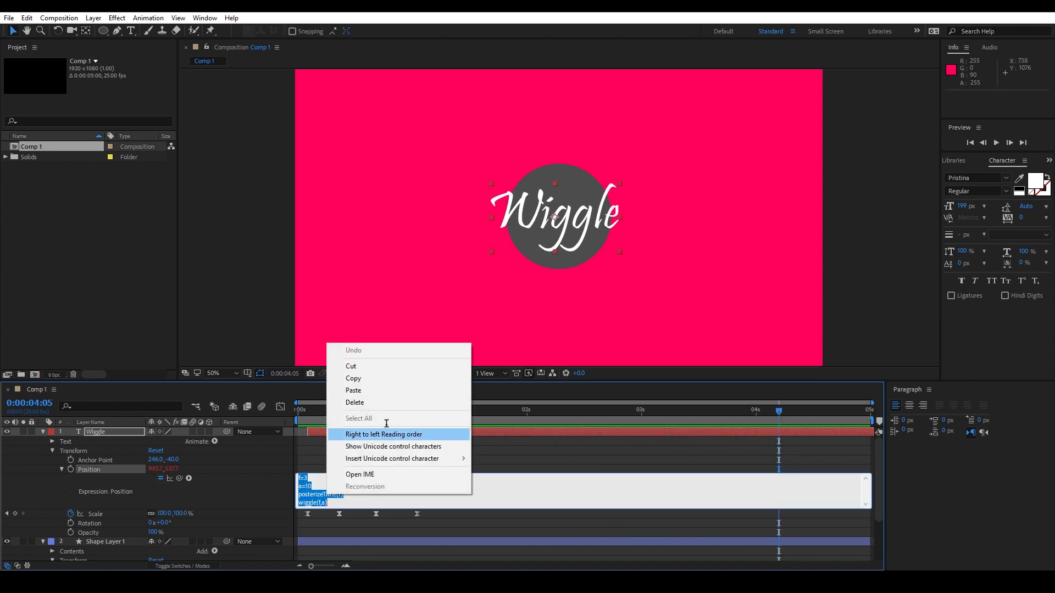
click(340, 380)
- Paste the wiggle expression into the circle's Position and preview both jittering
click(184, 456)
click(42, 432)
click(327, 512)
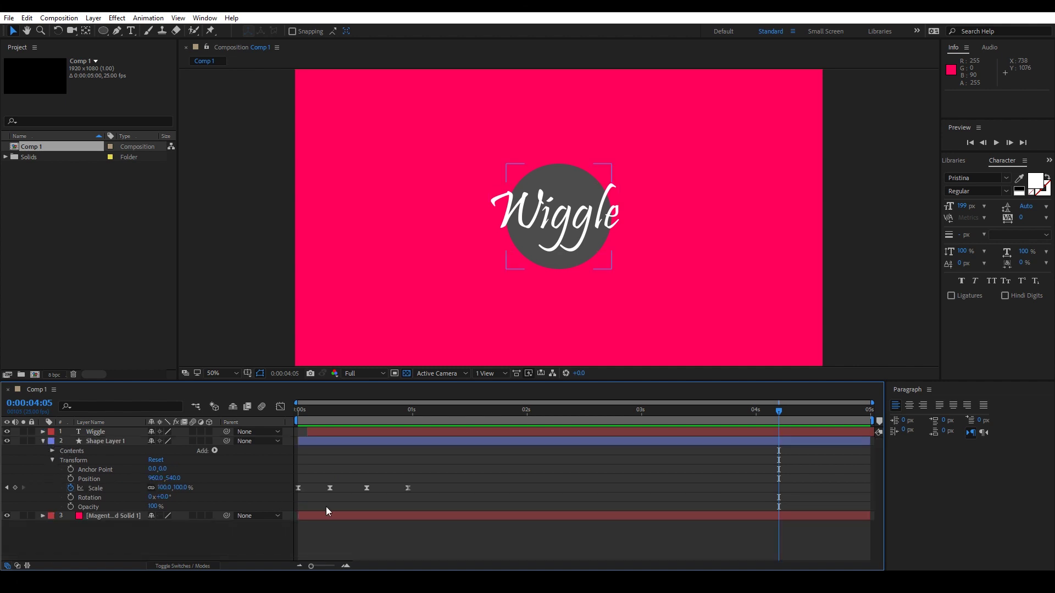
alt+click(71, 479)
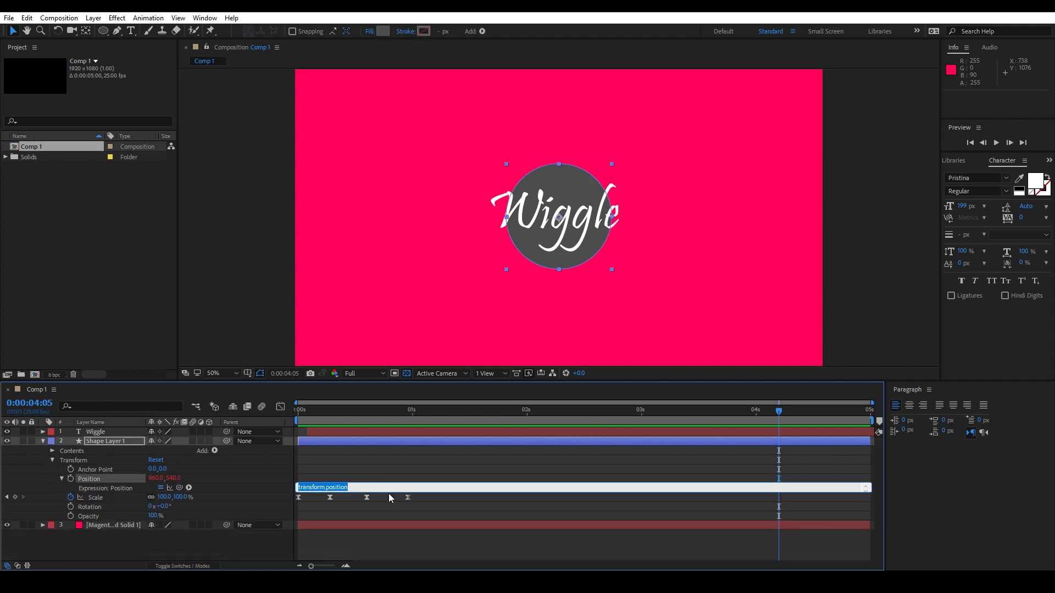
right_click(361, 484)
click(385, 381)
click(319, 407)
key(Home)
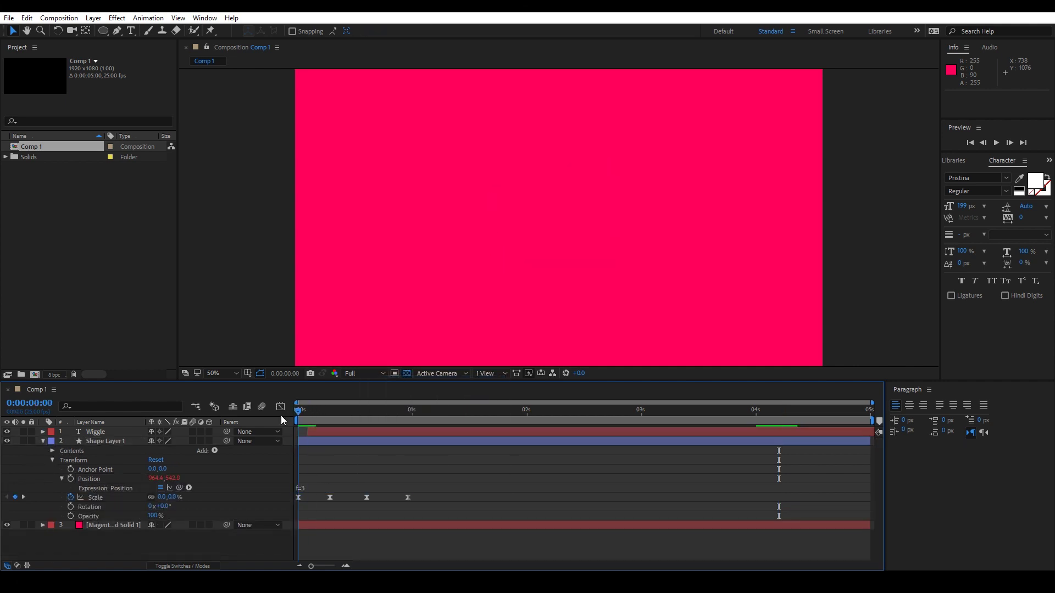
key(space)
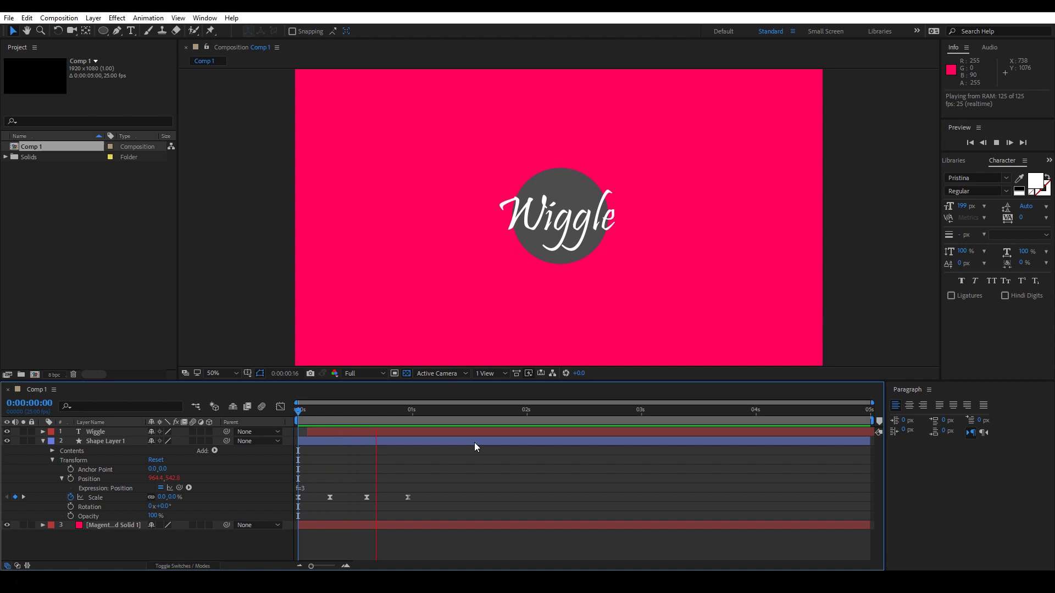
key(space)
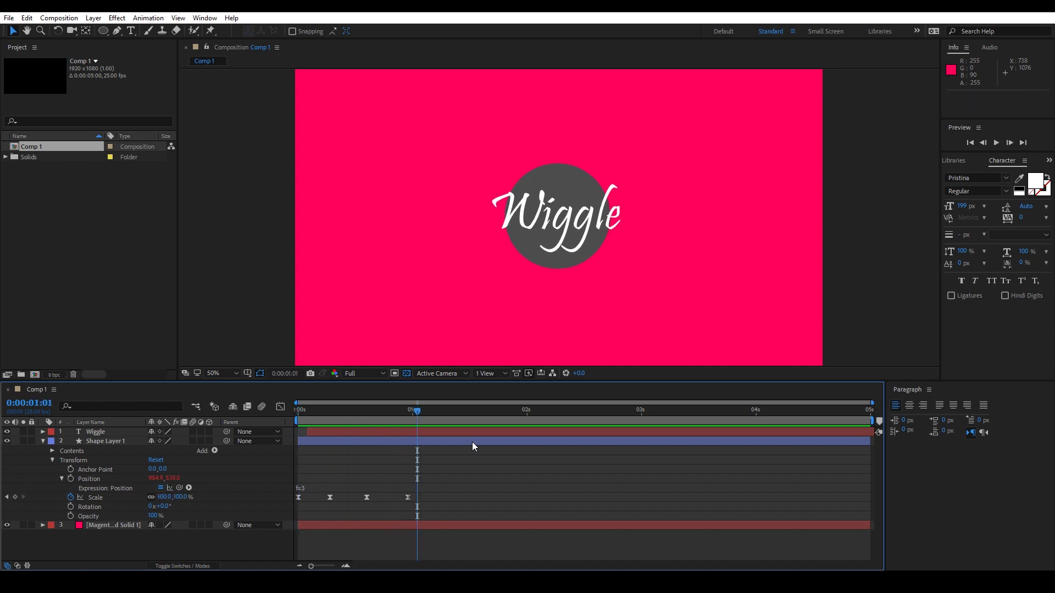
- Give the circle's Scale a posterizeTime expression returning value, then preview
alt+click(71, 498)
text(posterizeTime(12)
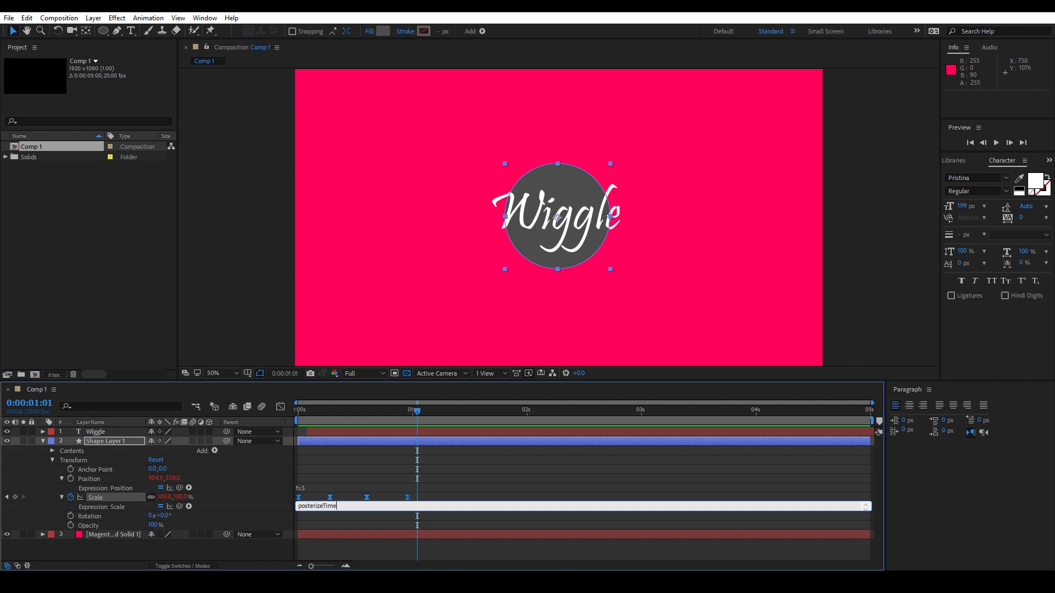
key(Return)
text(value)
click(431, 455)
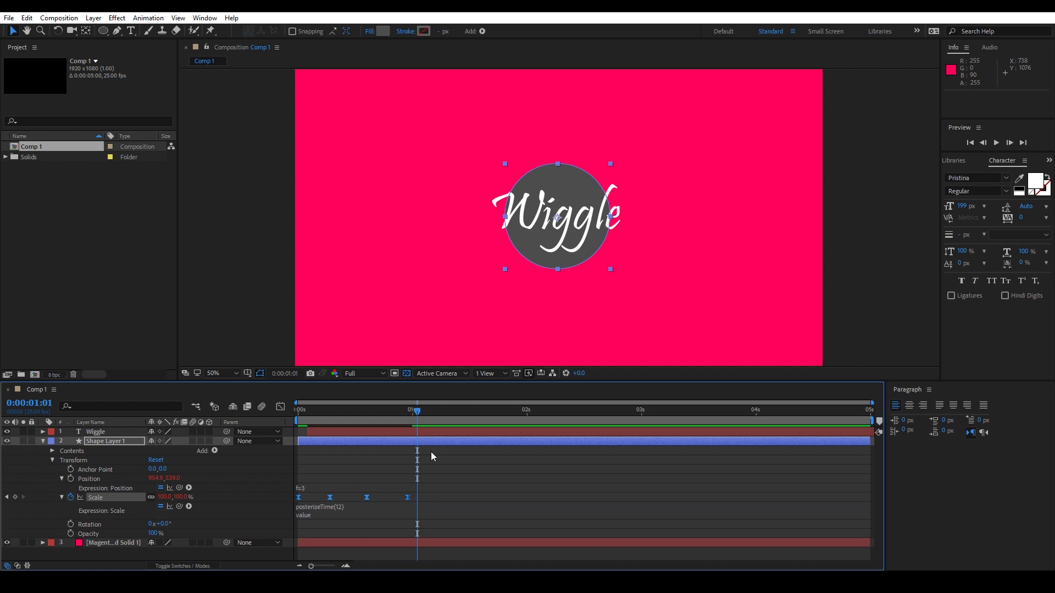
key(Home)
key(space)
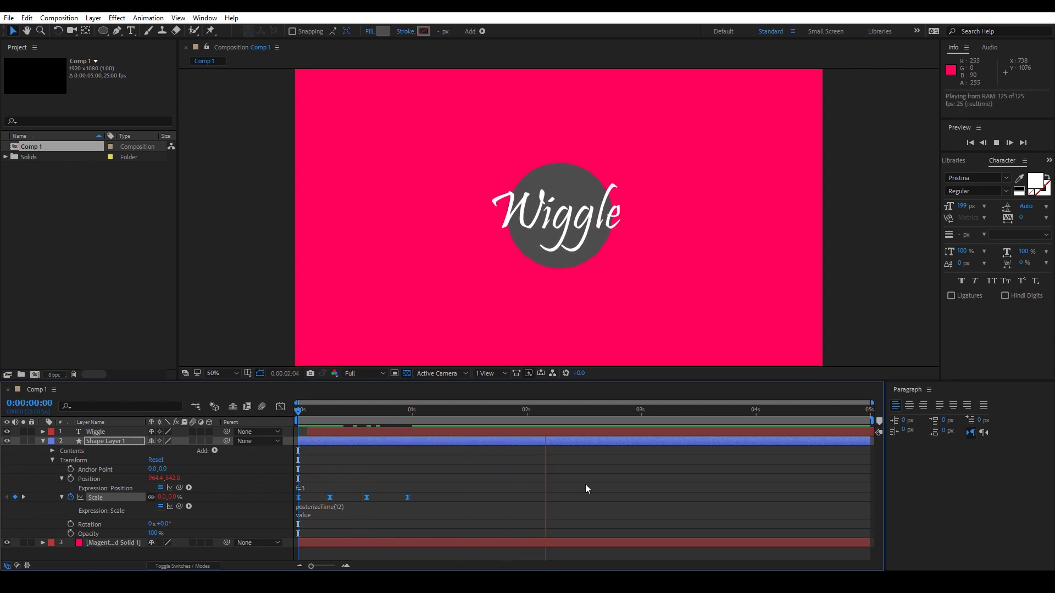
key(space)
- Change the Scale expression's posterize rate to 8 and preview
click(305, 411)
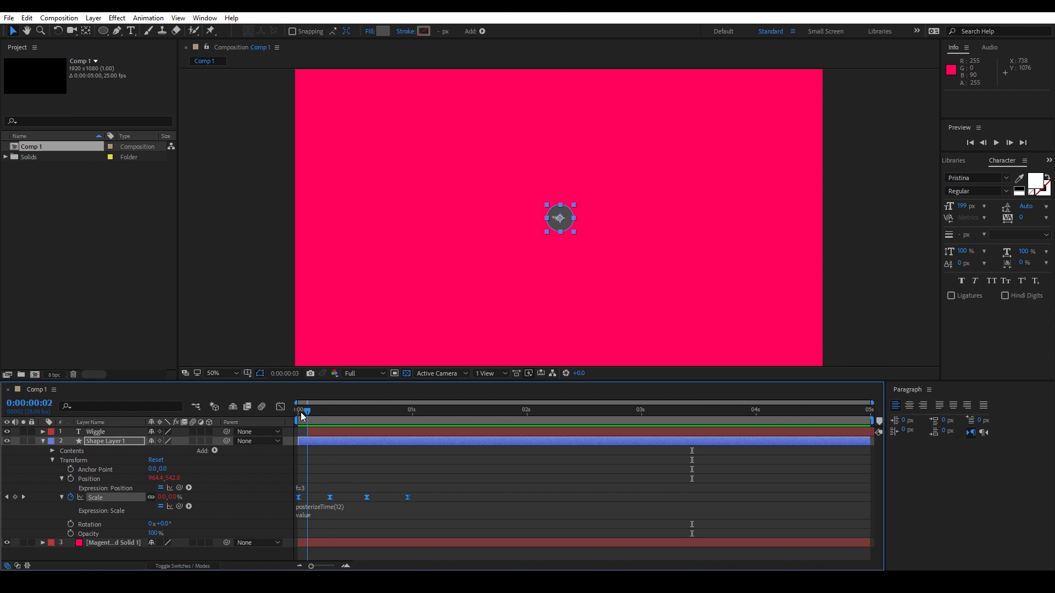
key(space)
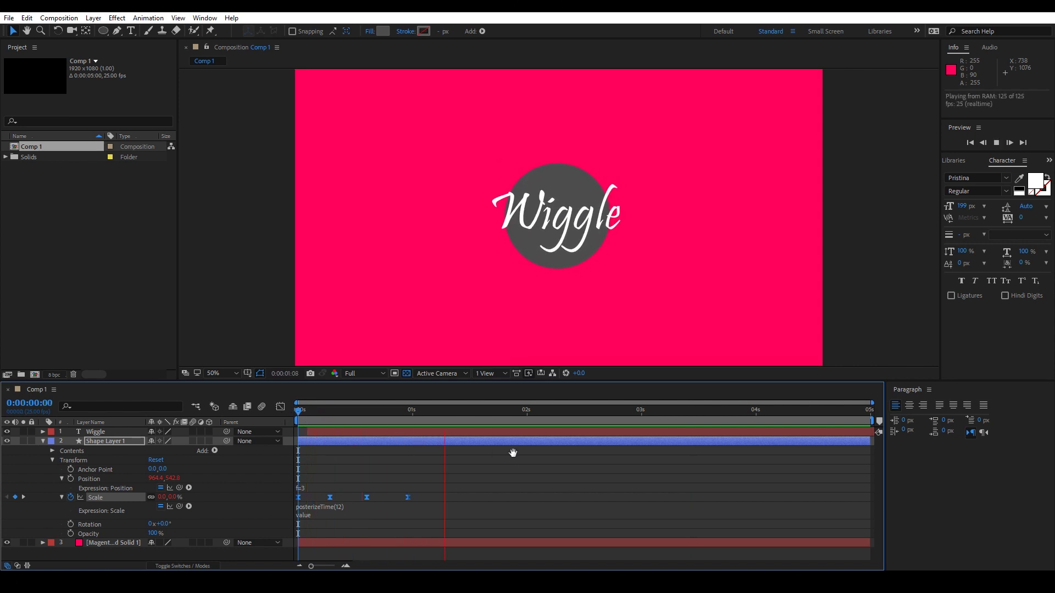
key(space)
click(339, 506)
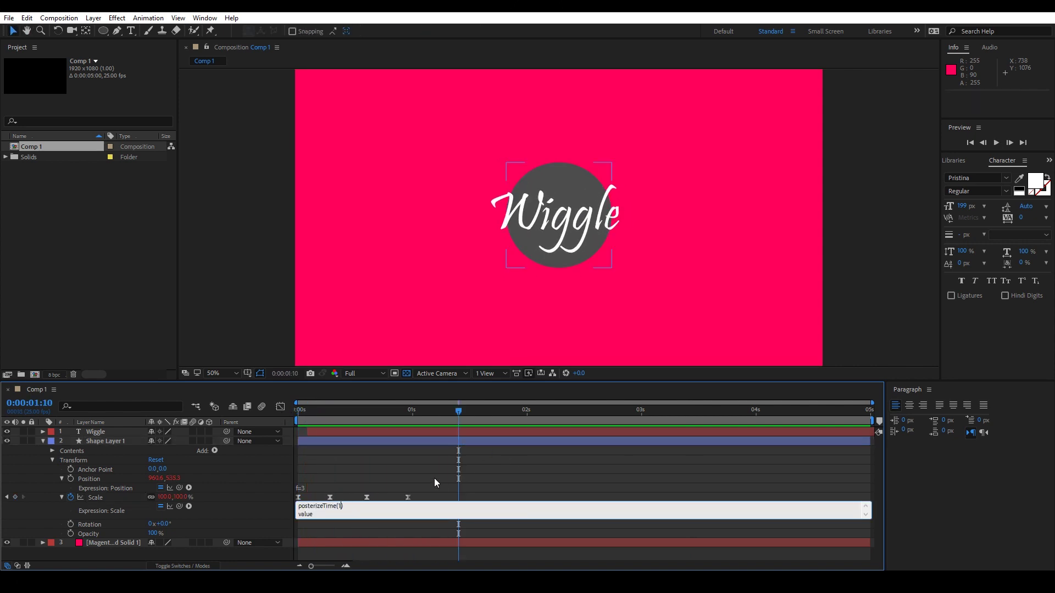
key(BackSpace)
text(8)
click(378, 450)
key(Home)
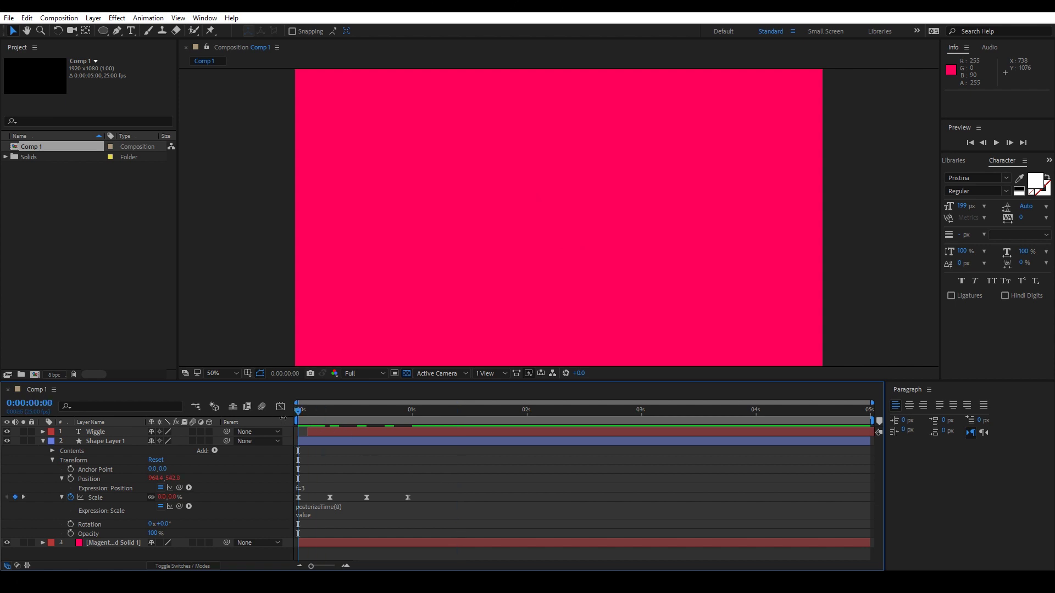
key(space)
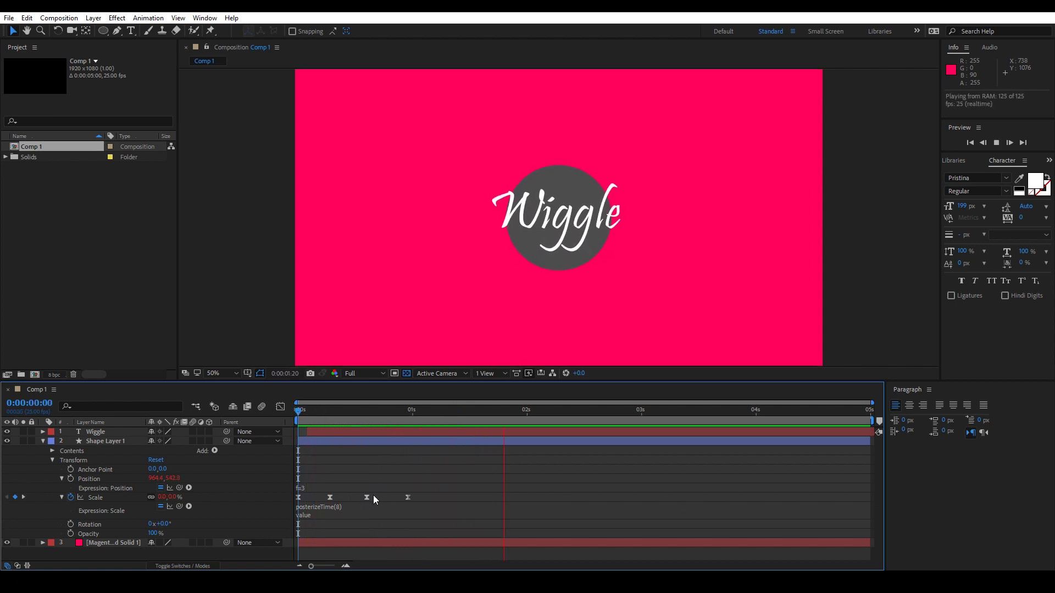
- Raise the posterize rate to 10 in the Scale expression and preview
click(396, 506)
key(Left)
key(BackSpace)
text(10)
click(335, 419)
key(Home)
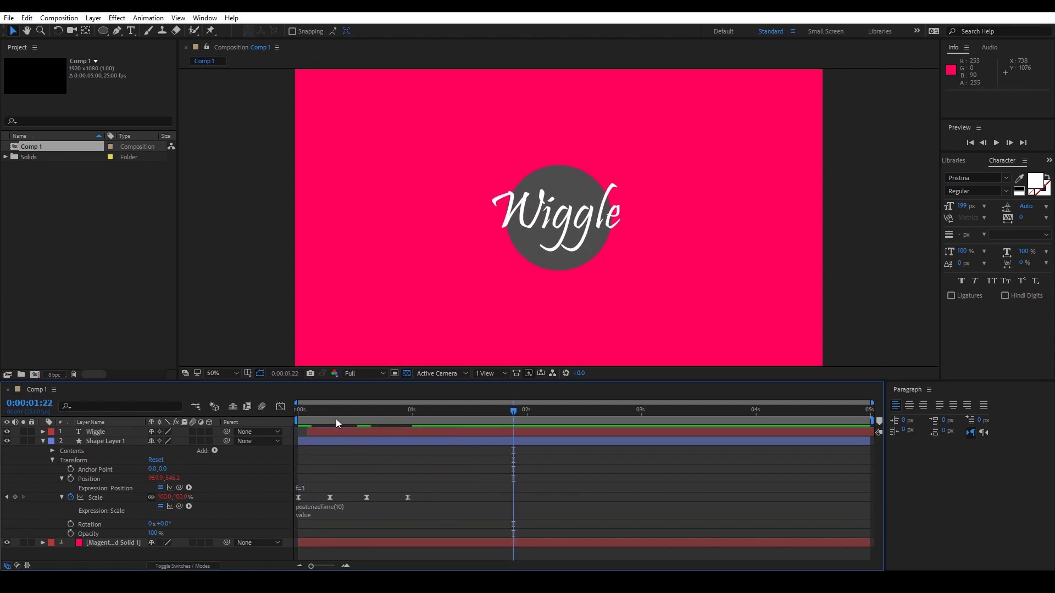
key(space)
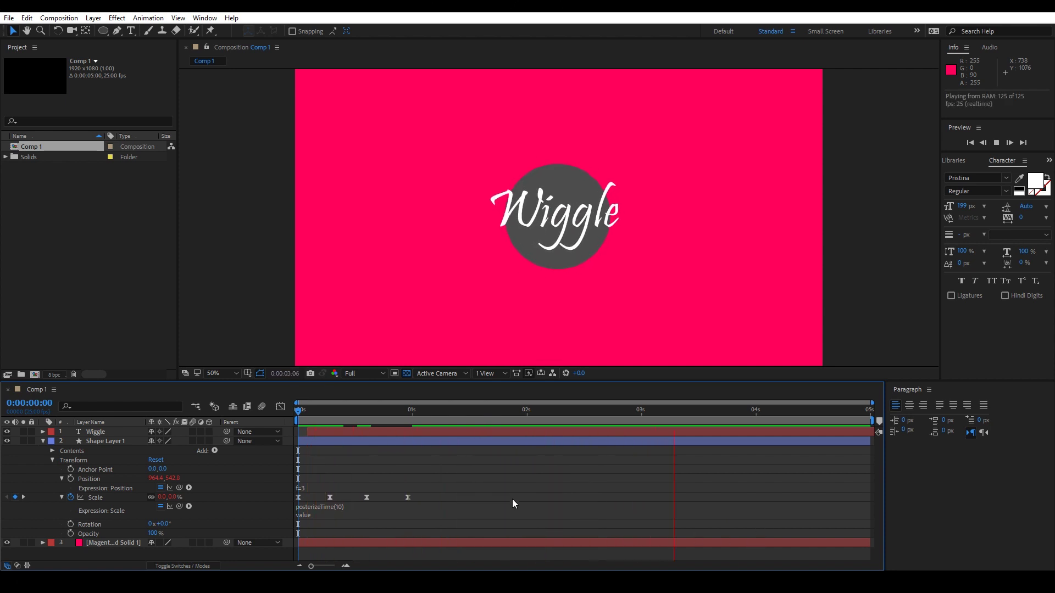
key(space)
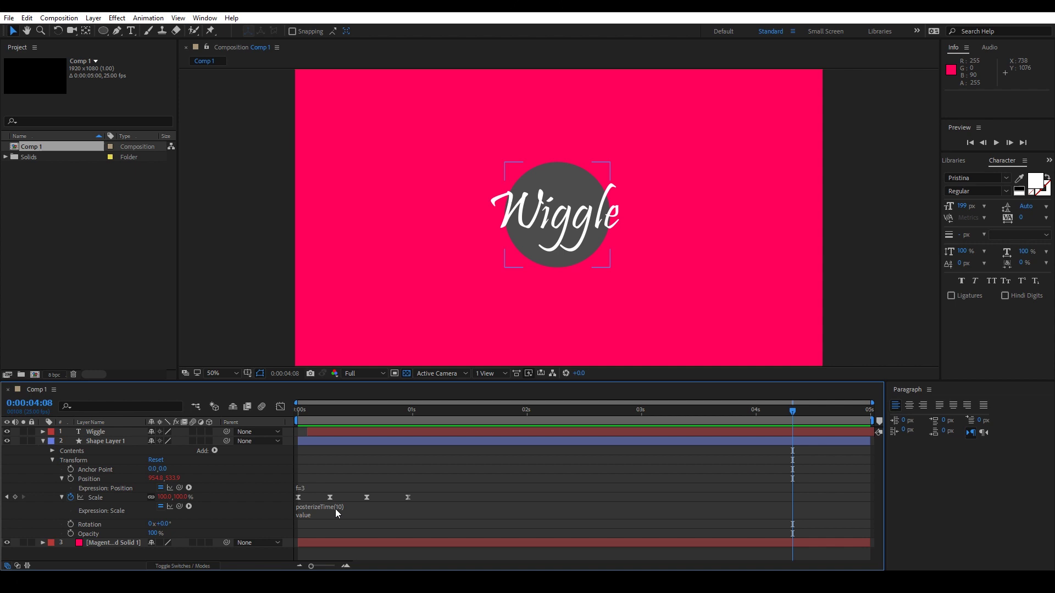
- Copy the circle's posterizeTime(10) scale expression onto the Wiggle text layer's Scale
click(335, 508)
right_click(335, 509)
click(357, 432)
click(43, 441)
click(111, 432)
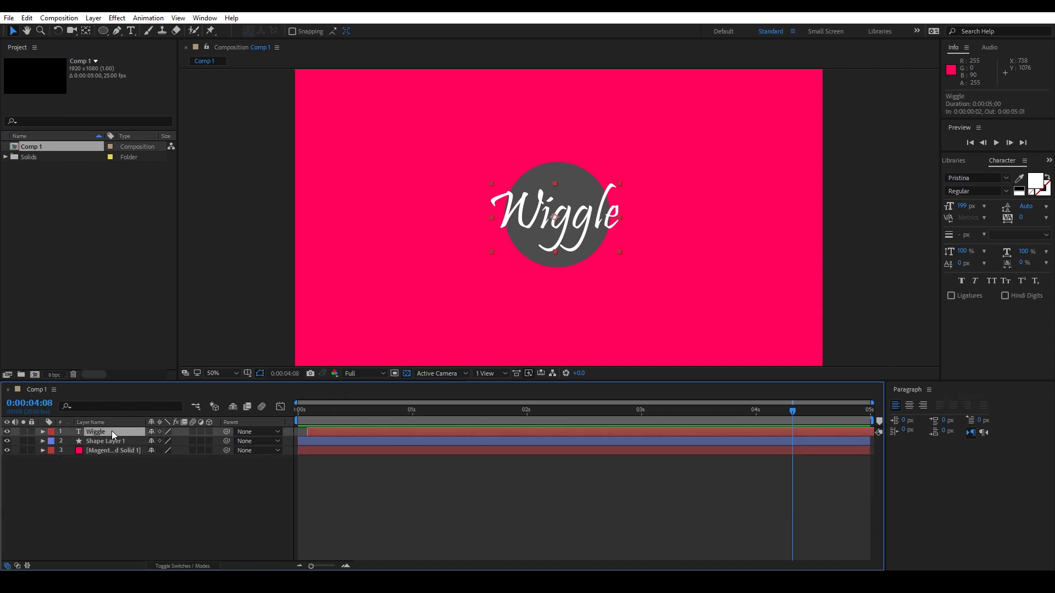
key(s)
alt+click(70, 441)
key(ctrl+v)
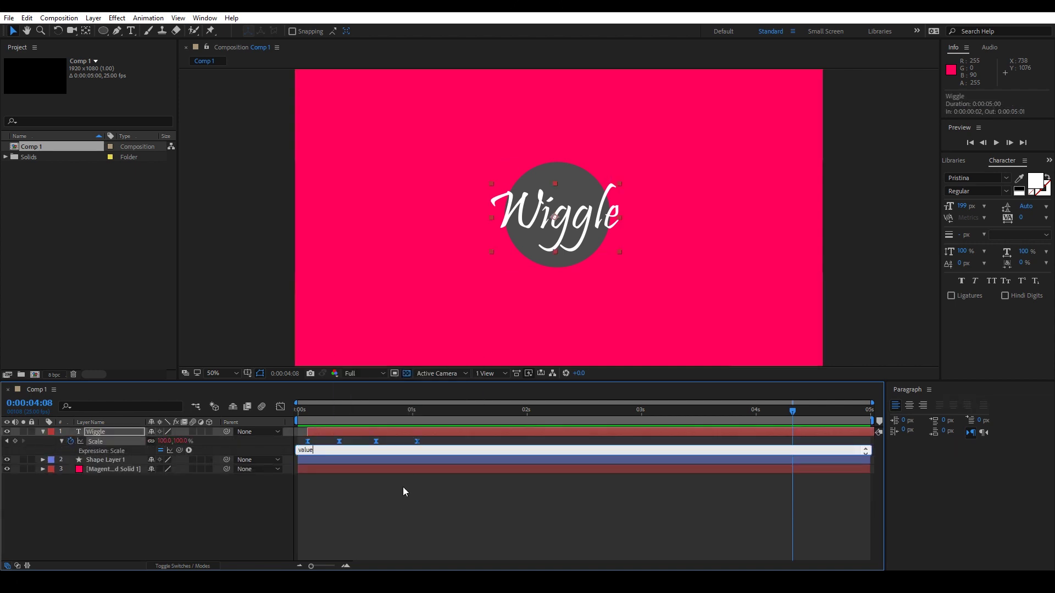
click(403, 487)
- Preview the stepped pop-in animation from the first frame
drag(314, 411, 298, 411)
key(space)
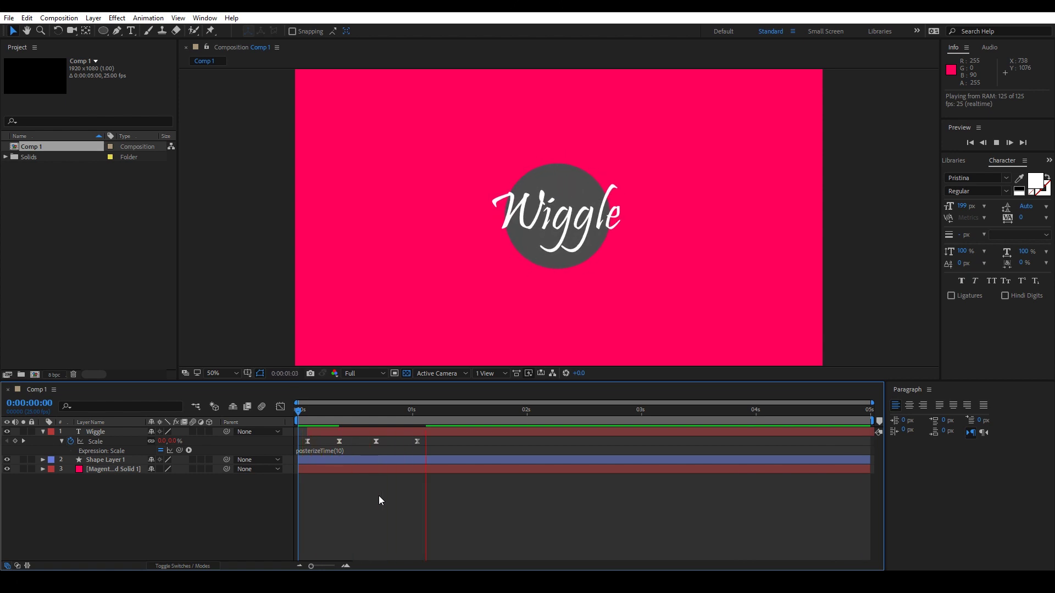
key(space)
key(ctrl+Down)
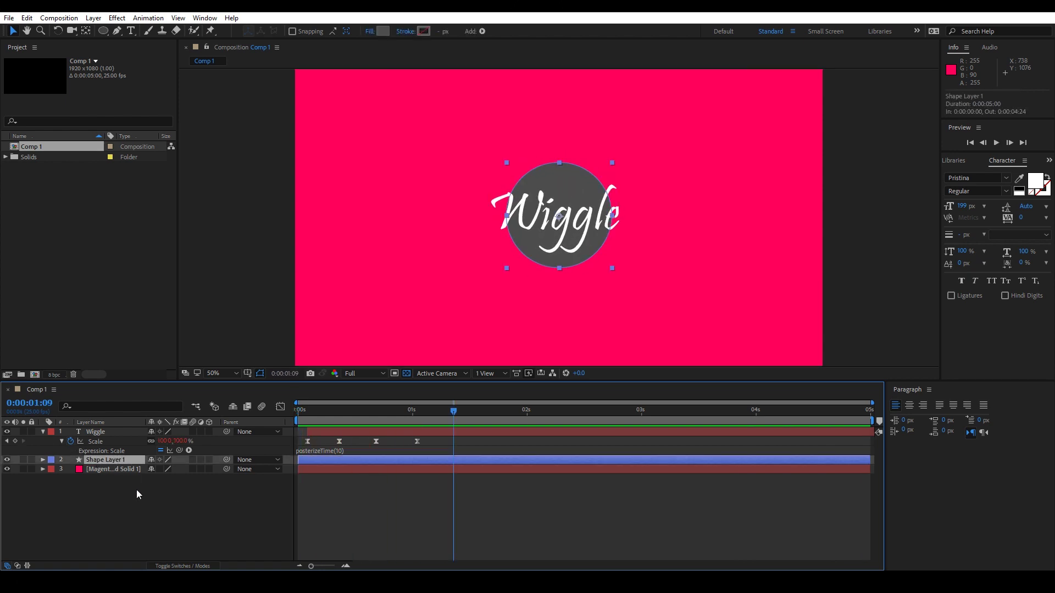
- Duplicate the grey circle, stack it above the Wiggle text, and move it lower left
key(ctrl+d)
drag(116, 464, 113, 433)
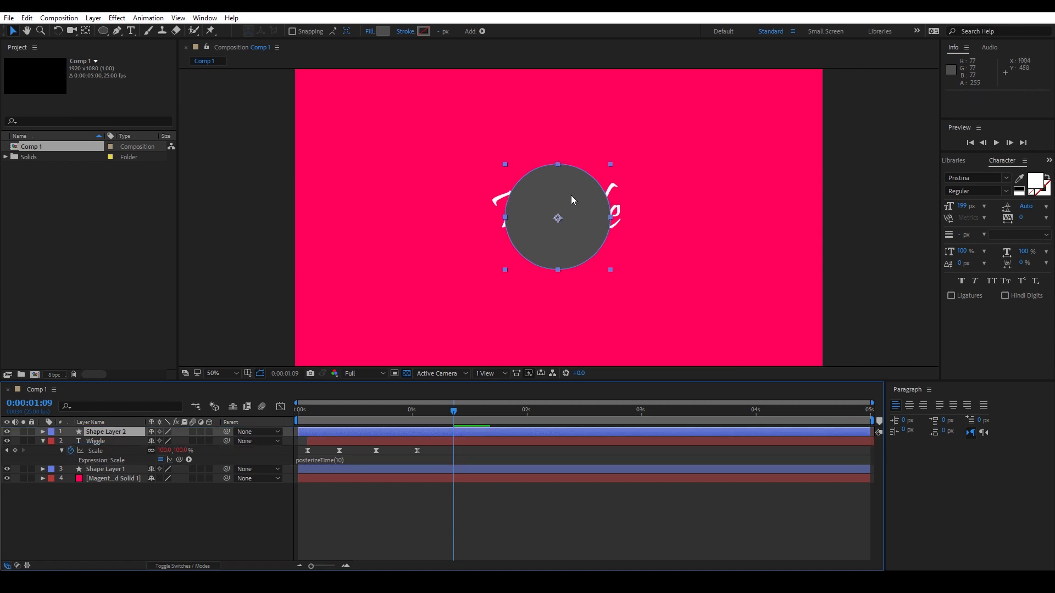
drag(571, 199, 436, 253)
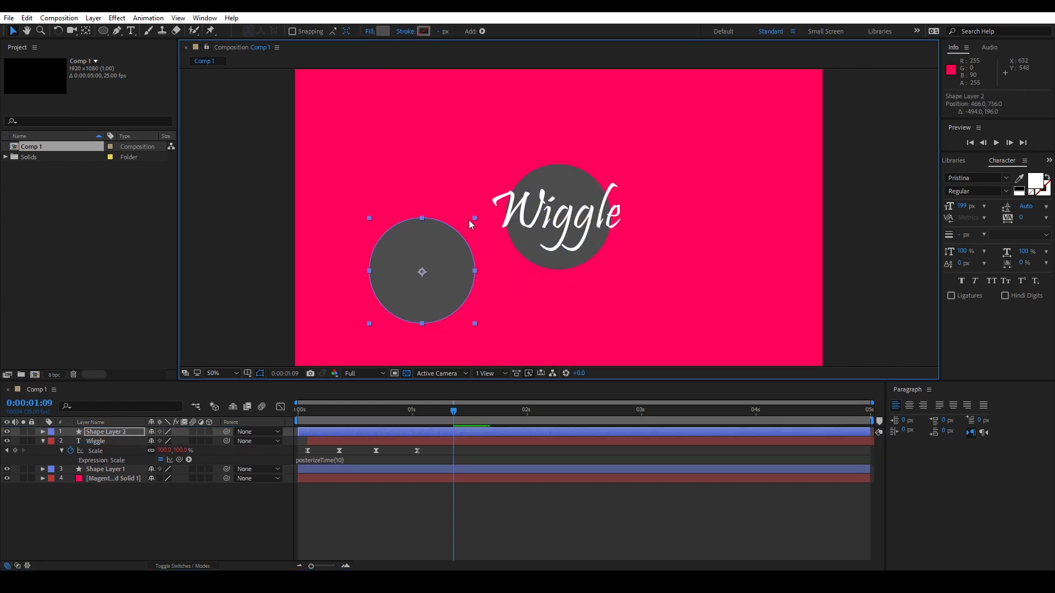
- Add Null 1 on the copied circle, parent Shape Layer 2 to it, and scale it to 24%
right_click(159, 506)
mouse_move(181, 384)
click(348, 452)
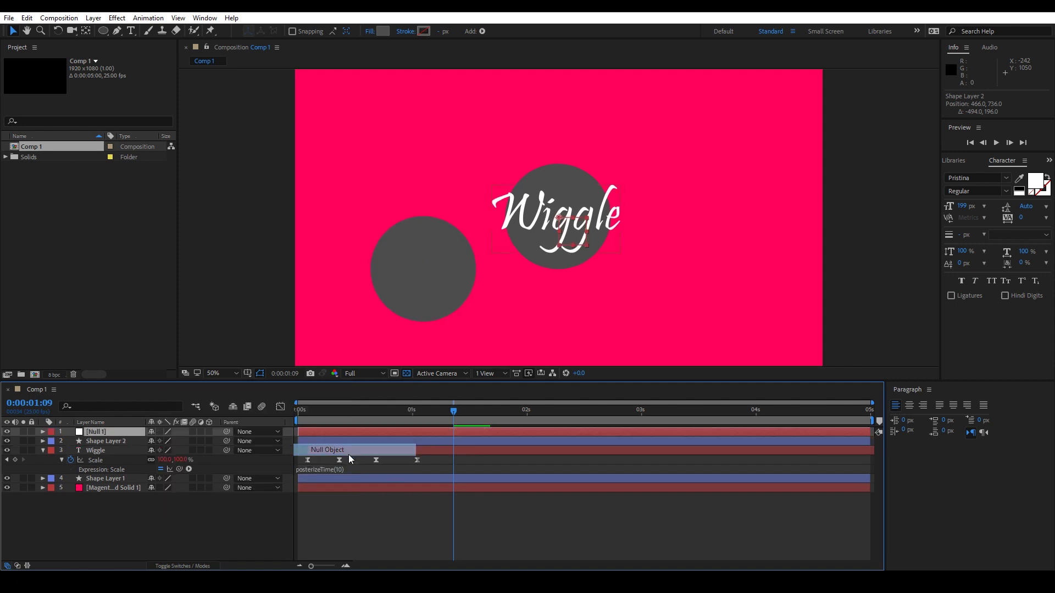
drag(556, 221, 434, 267)
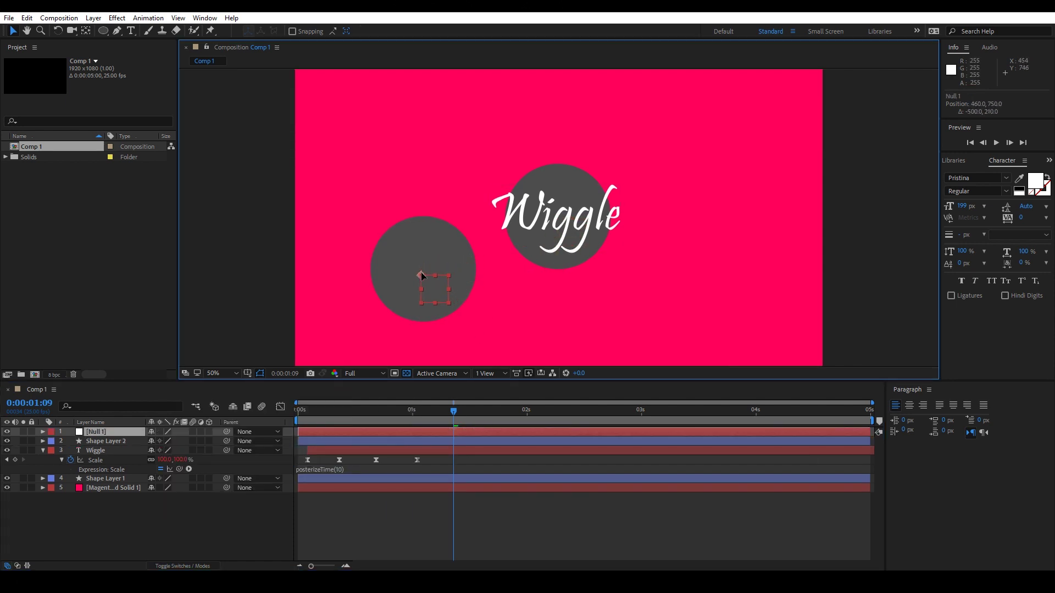
click(107, 442)
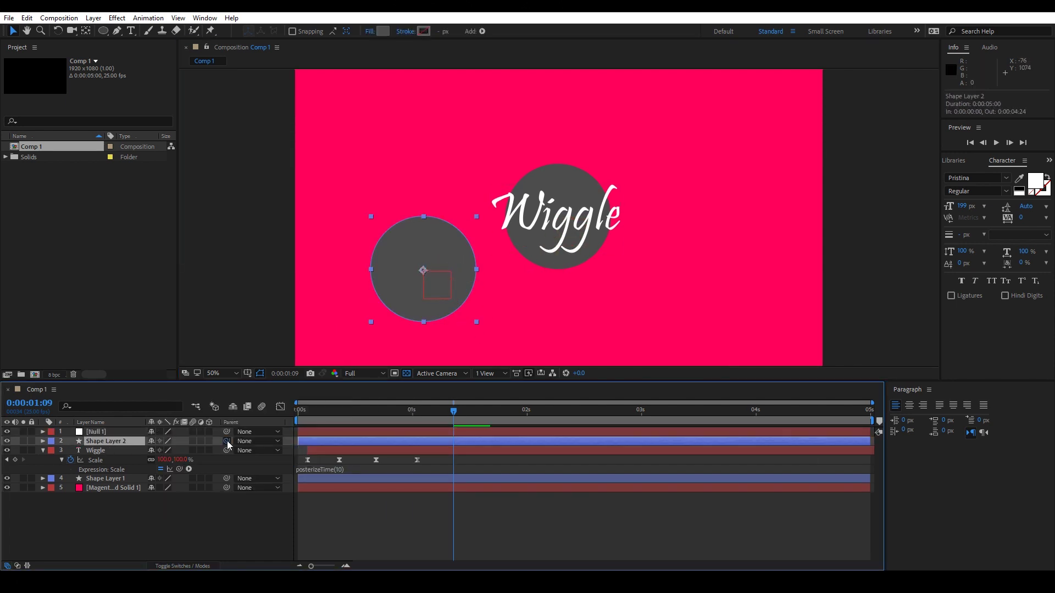
drag(227, 441, 139, 442)
click(140, 434)
key(s)
drag(422, 270, 496, 277)
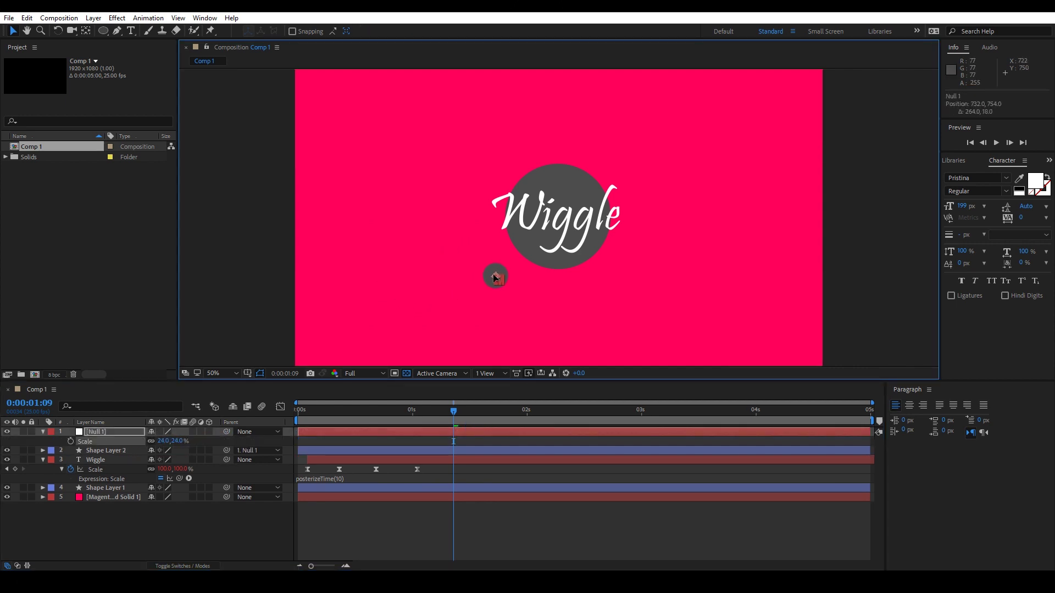
- Duplicate the small circle around the Wiggle circle, stagger the copies' start times, and preview
click(113, 450)
key(ctrl+d)
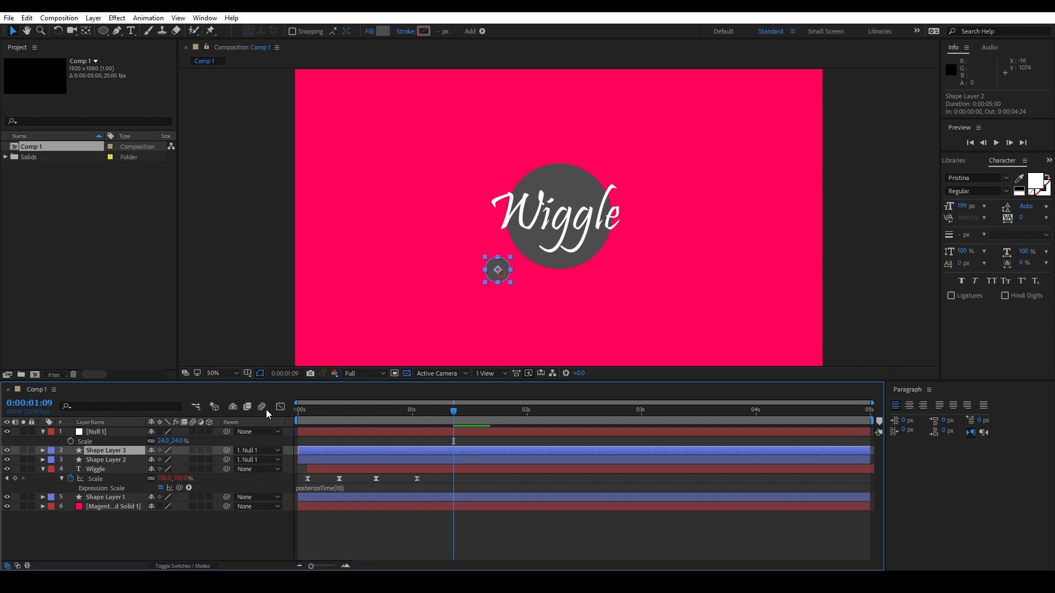
drag(498, 275, 612, 284)
key(ctrl+d)
key(ctrl+d)
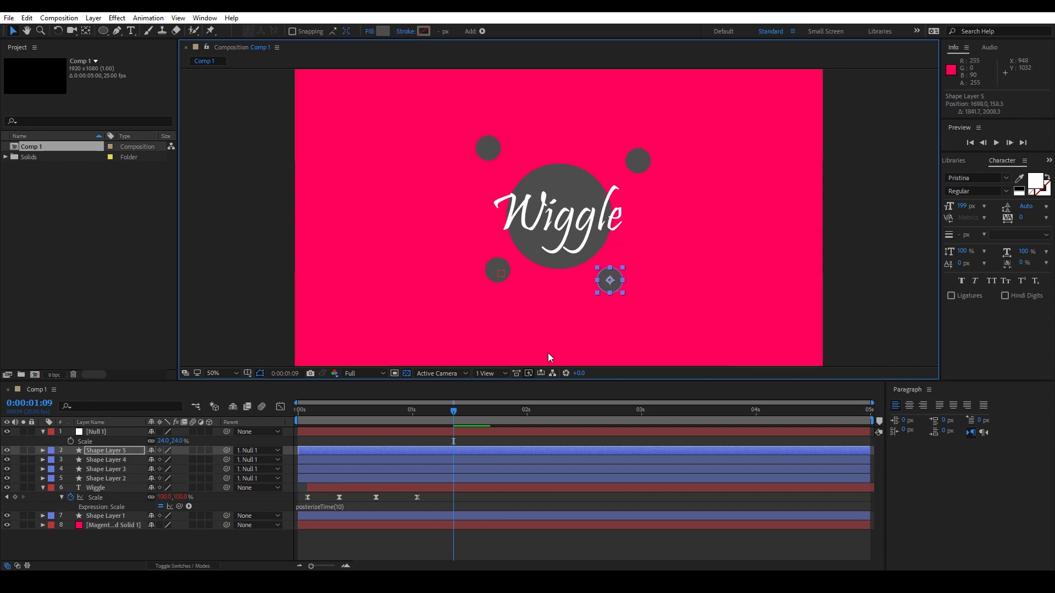
drag(306, 470, 343, 460)
drag(327, 450, 336, 451)
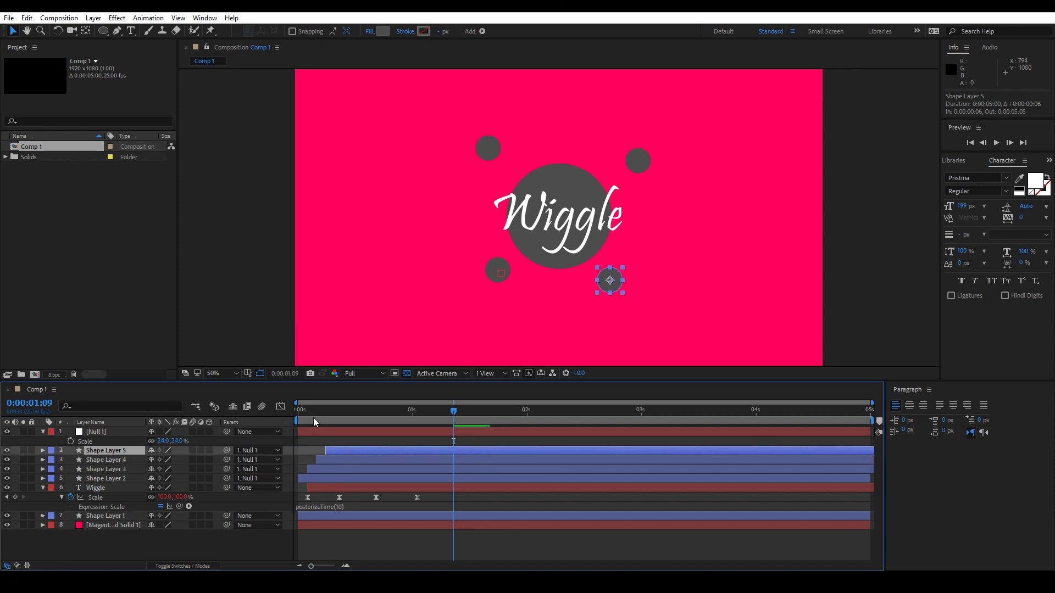
click(295, 410)
key(space)
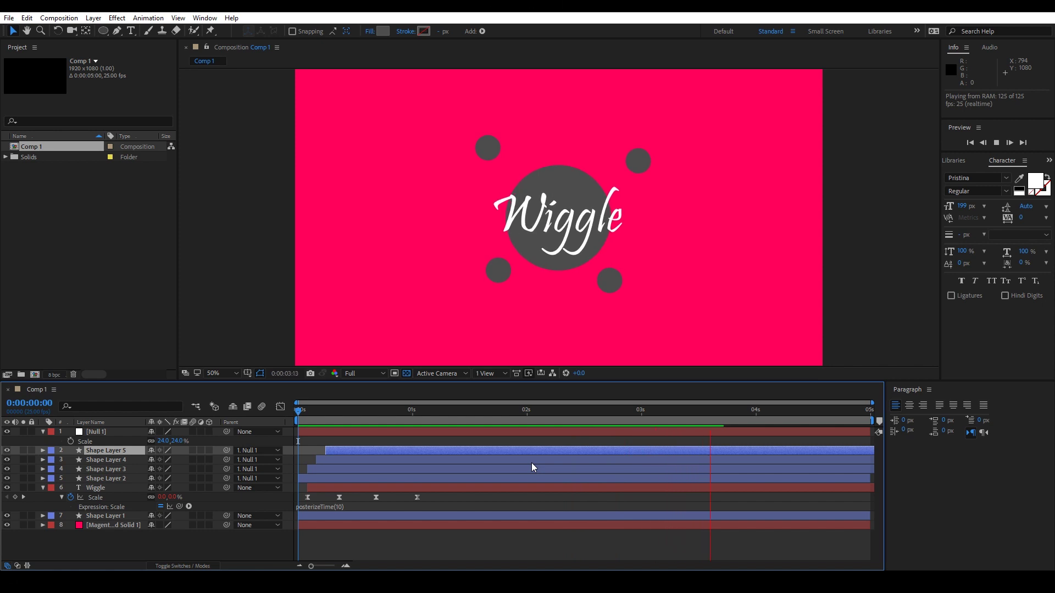
key(space)
- Add a Drop Shadow layer style to the Wiggle text with colour 292929
right_click(110, 491)
mouse_move(196, 168)
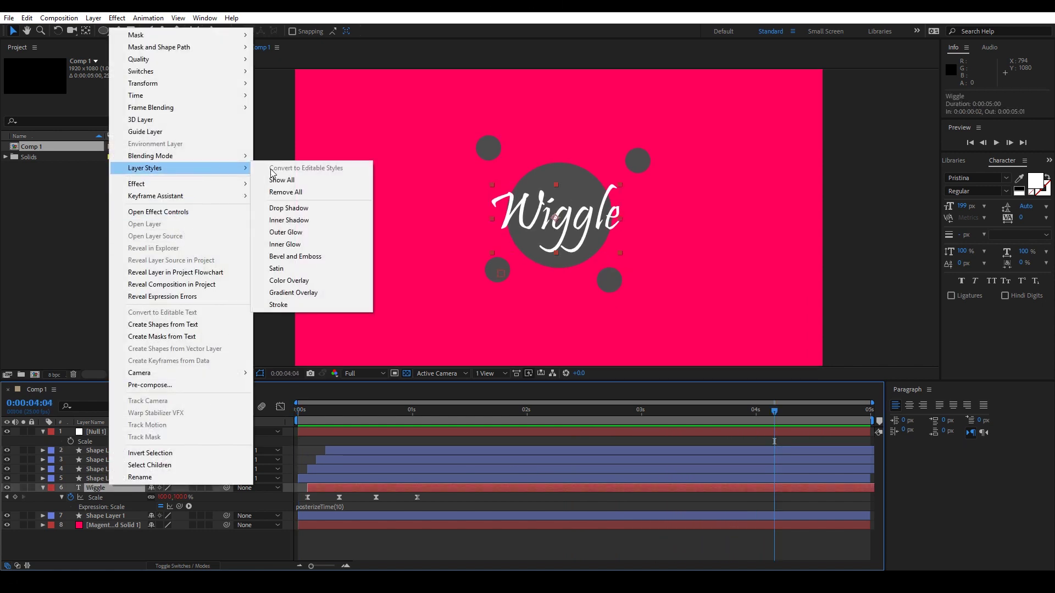
click(298, 212)
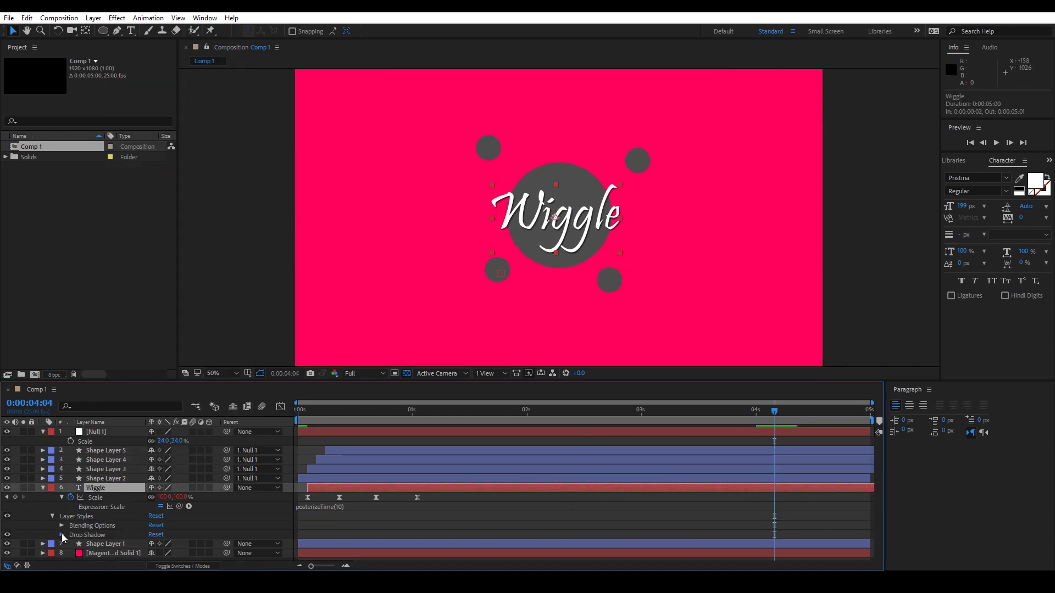
click(62, 535)
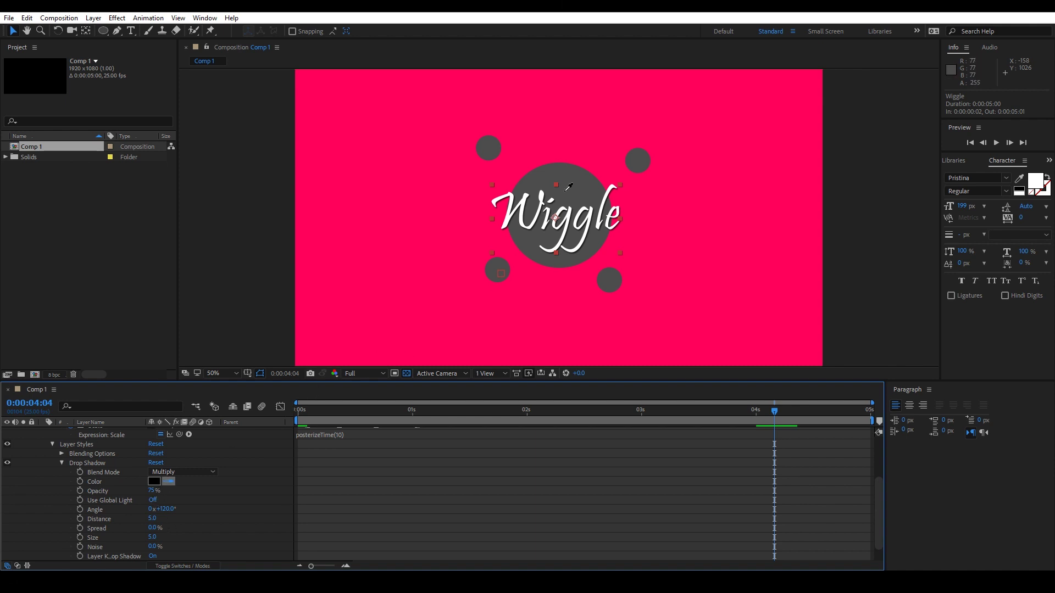
click(566, 190)
click(156, 482)
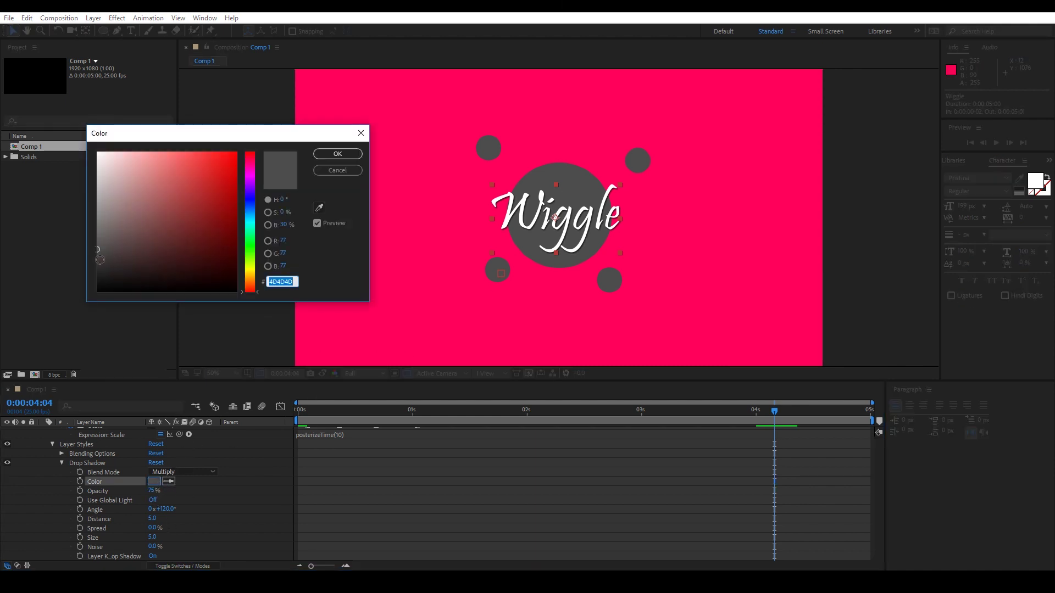
drag(98, 252, 97, 270)
click(319, 156)
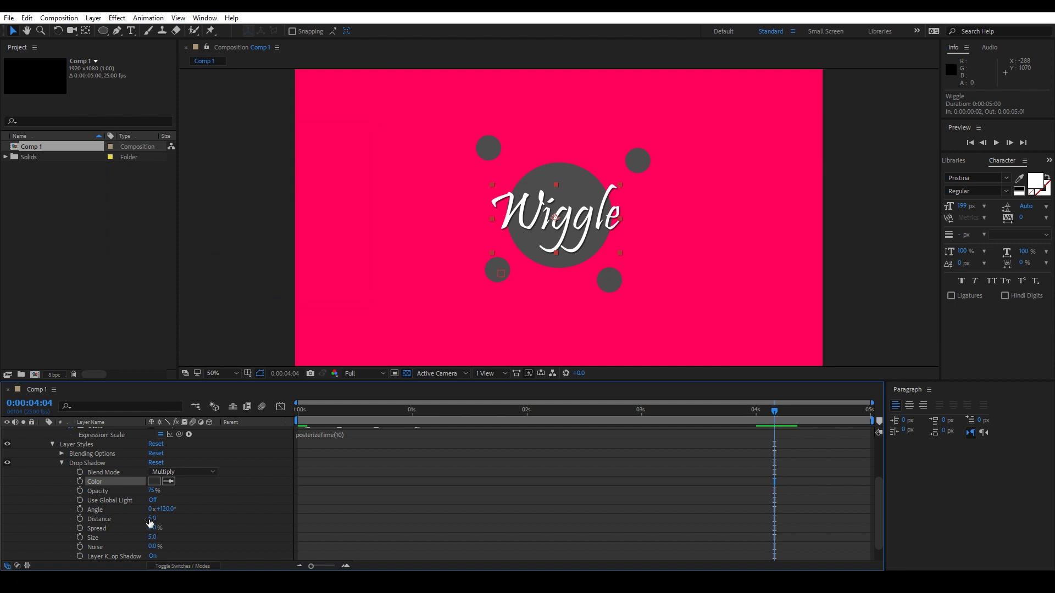
- Set the shadow to size 0, distance 10, 51% opacity, and preview
drag(153, 542, 138, 490)
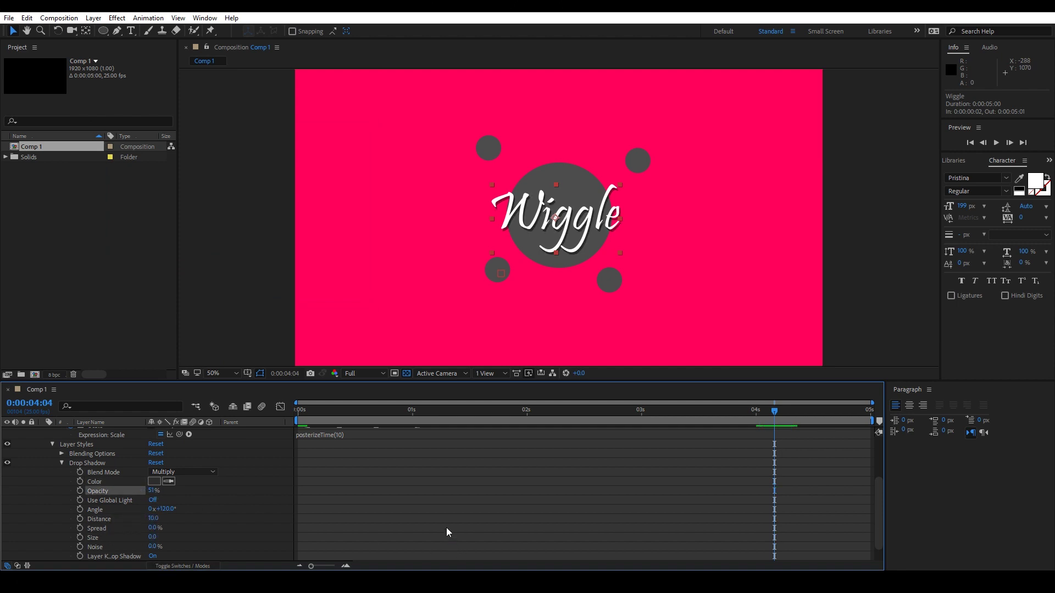
click(446, 527)
click(295, 409)
key(space)
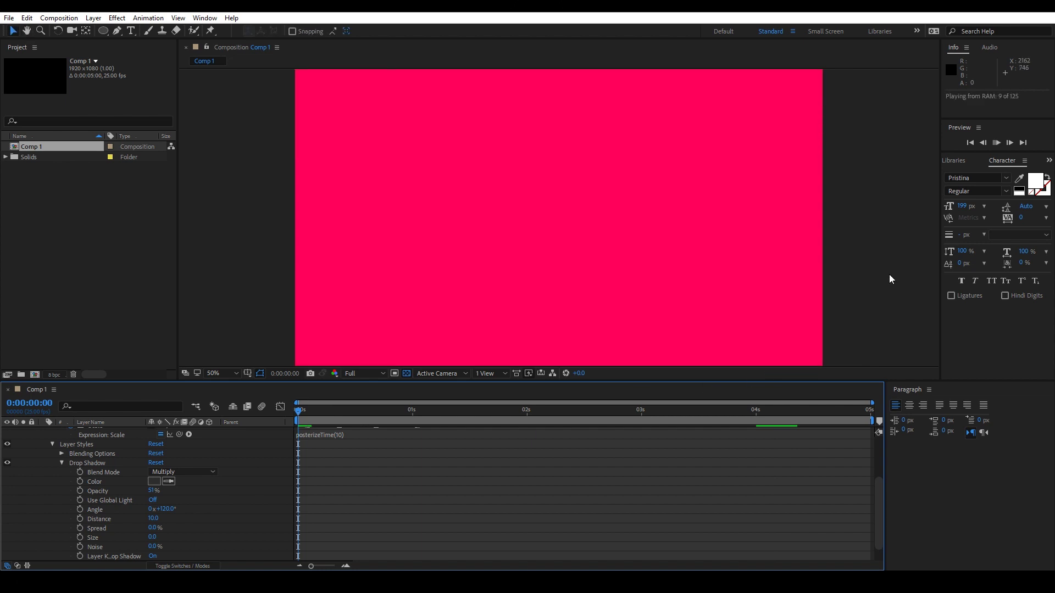